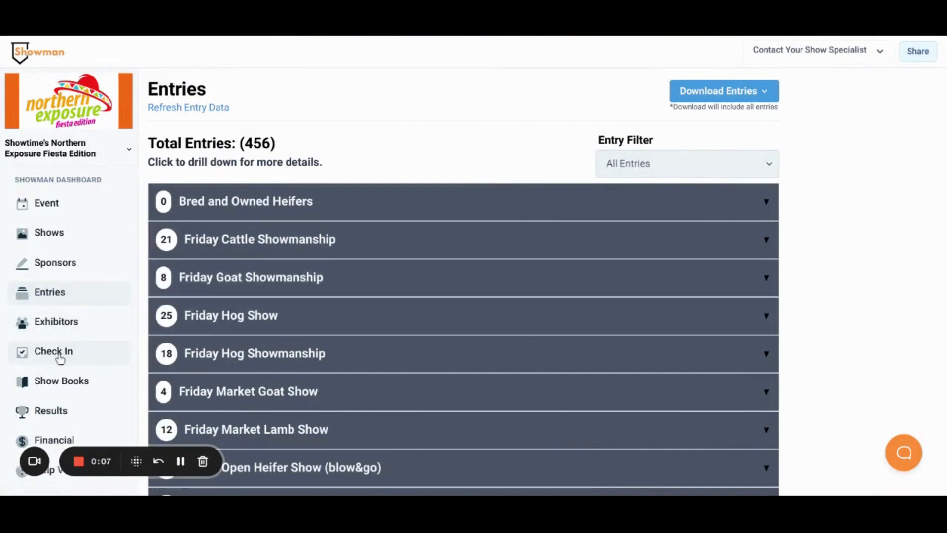
# Open the check-in page, search exhibitors for "mayne" and select the Maynetainable exhibitor record.
pyautogui.click(59, 358)
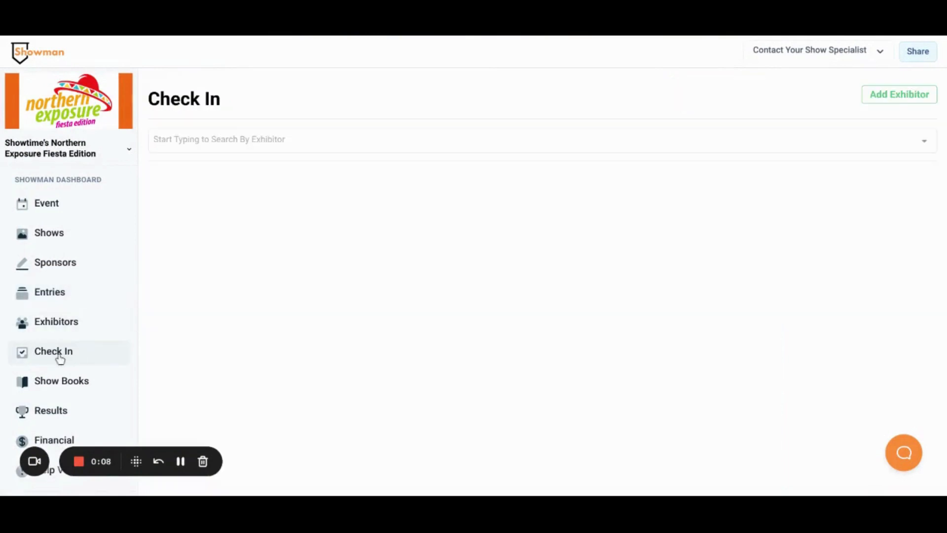
pyautogui.click(249, 151)
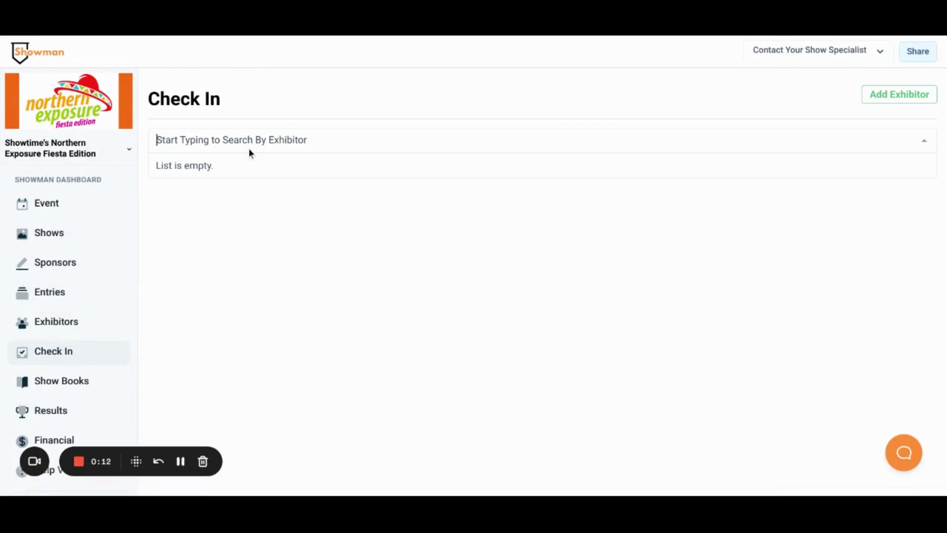
pyautogui.write('mayne')
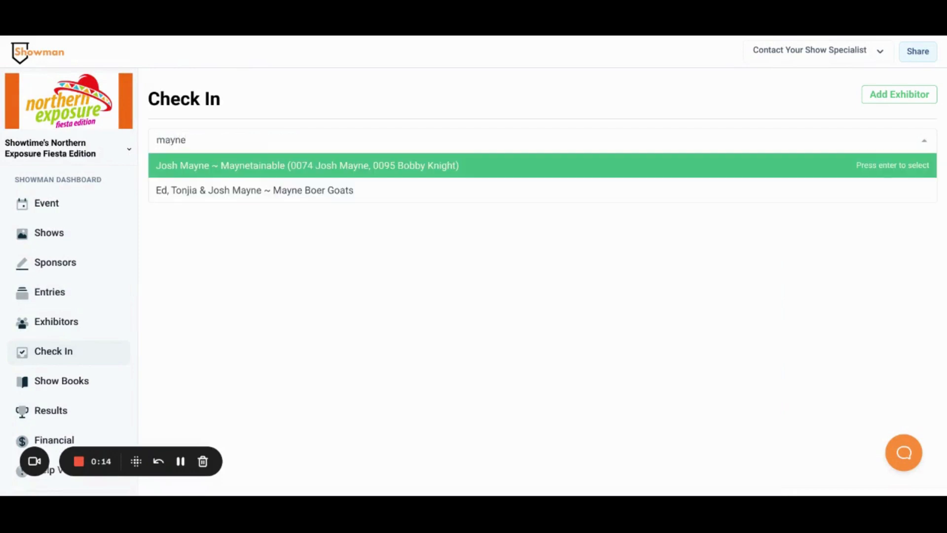
pyautogui.click(220, 172)
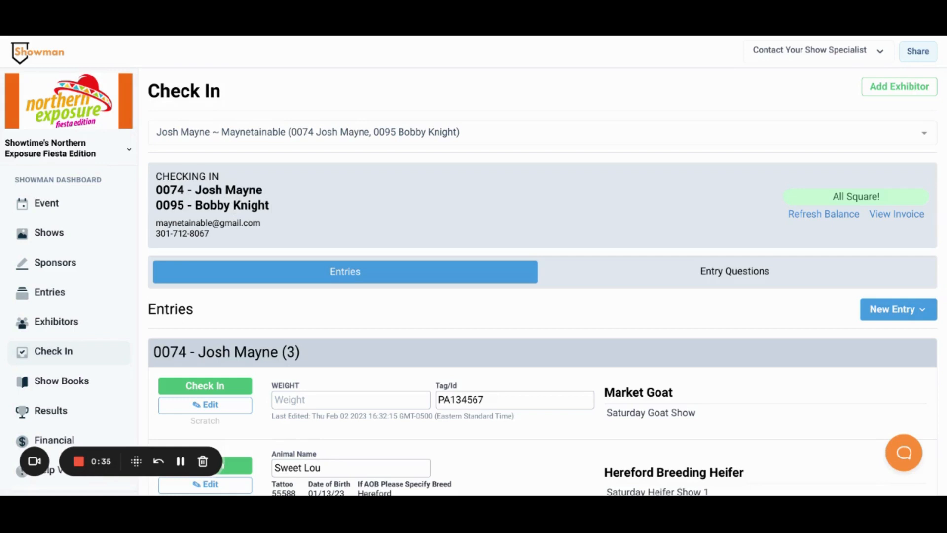
# Enter a weight of 100 for the first exhibitor's Market Goat entry.
pyautogui.scroll(-3, 543, 281)
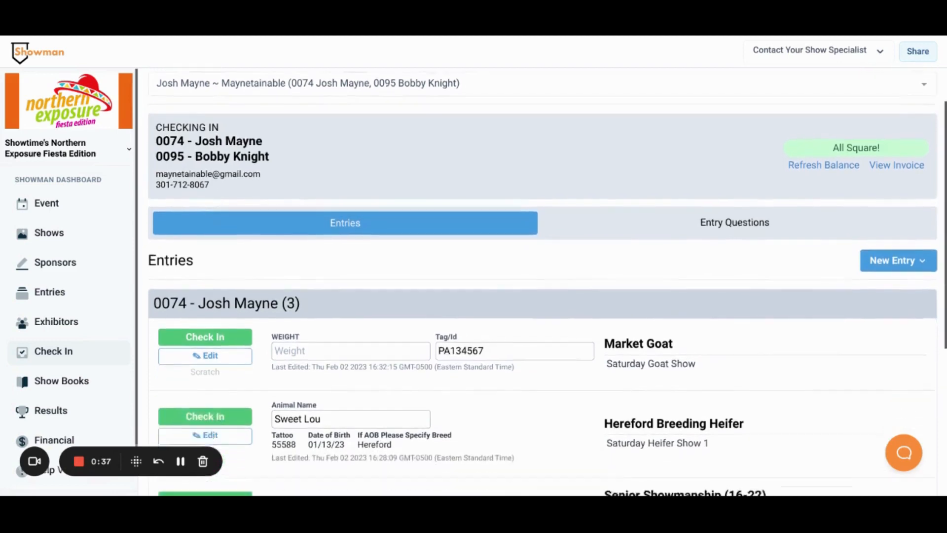
pyautogui.scroll(-5, 542, 281)
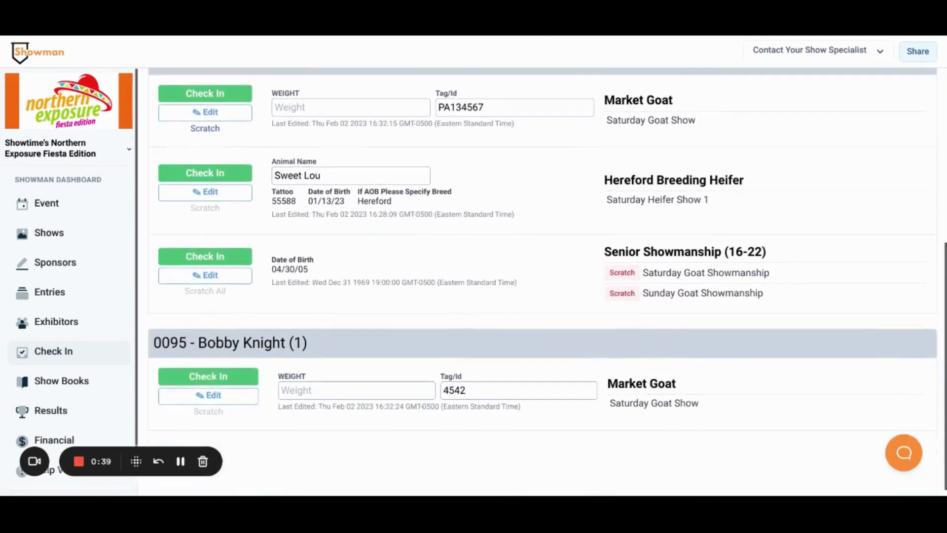
pyautogui.scroll(6, 543, 281)
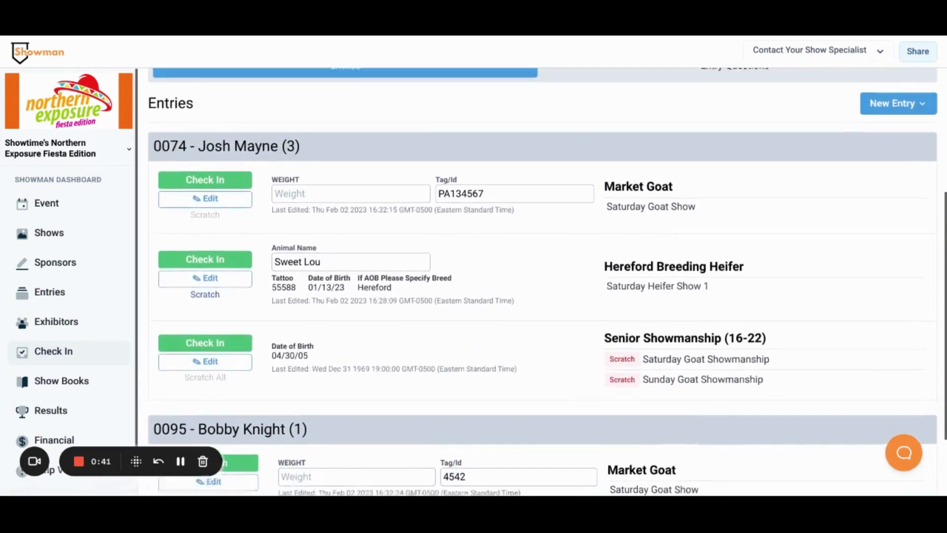
pyautogui.scroll(2, 542, 281)
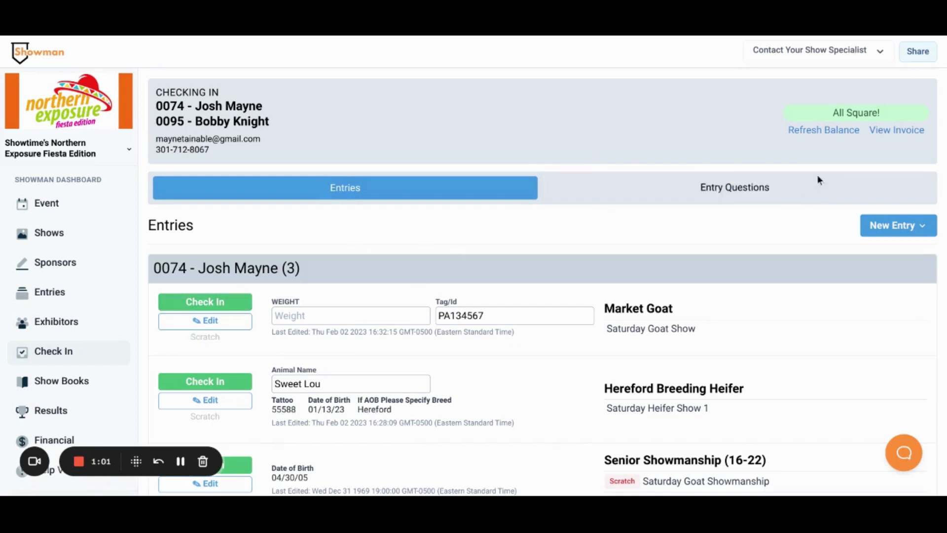
pyautogui.click(387, 315)
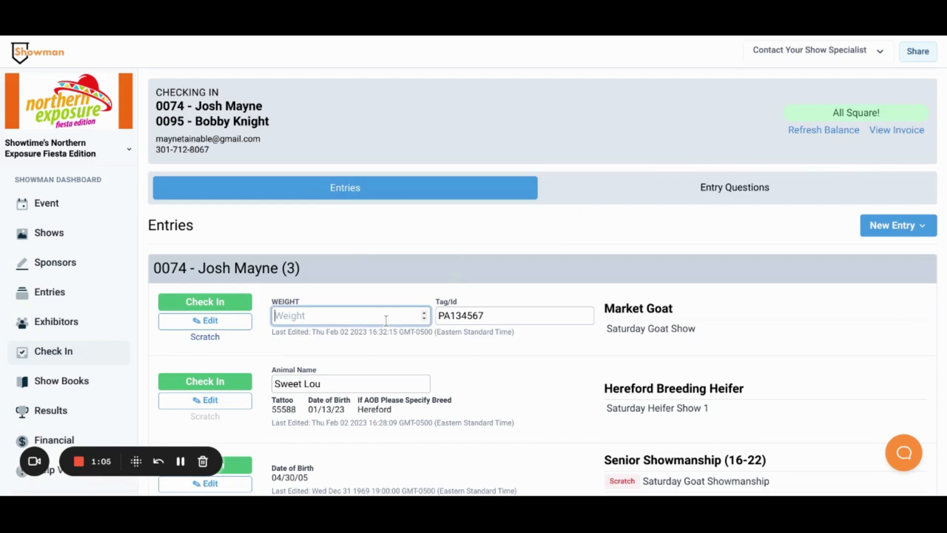
pyautogui.write('100')
# Enter a weight of 90 for the second exhibitor's Market Goat entry.
pyautogui.scroll(-3, 779, 304)
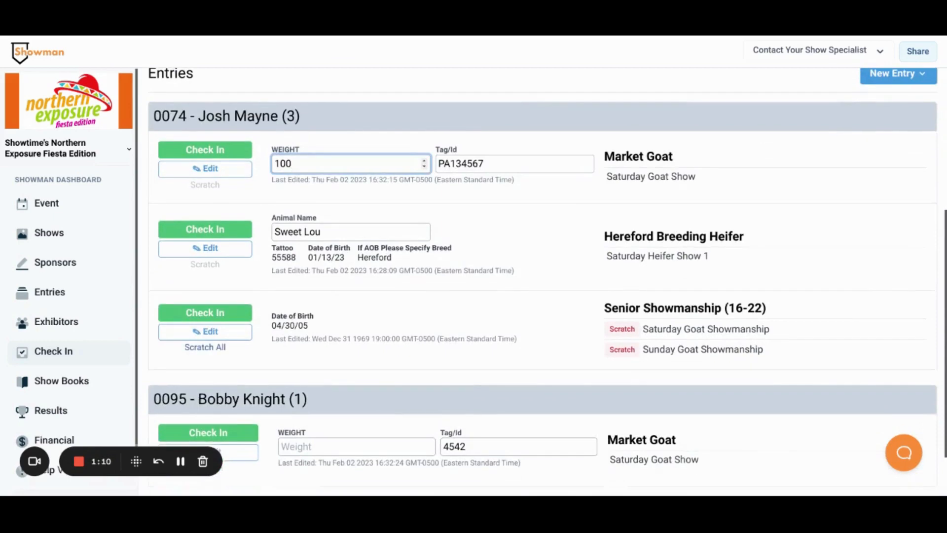
pyautogui.scroll(-1, 424, 380)
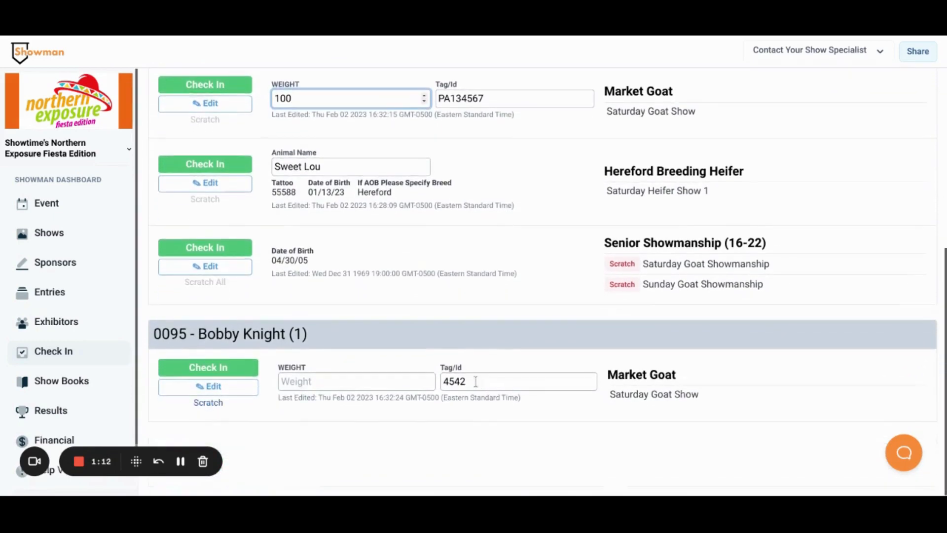
pyautogui.click(416, 386)
pyautogui.write('90')
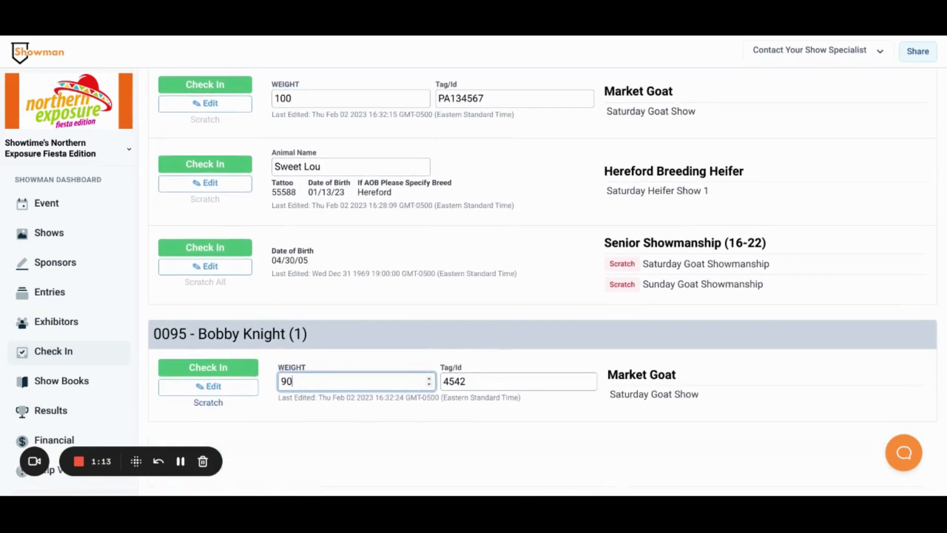
pyautogui.click(593, 437)
# Check in all four entries for both exhibitors.
pyautogui.scroll(2, 593, 437)
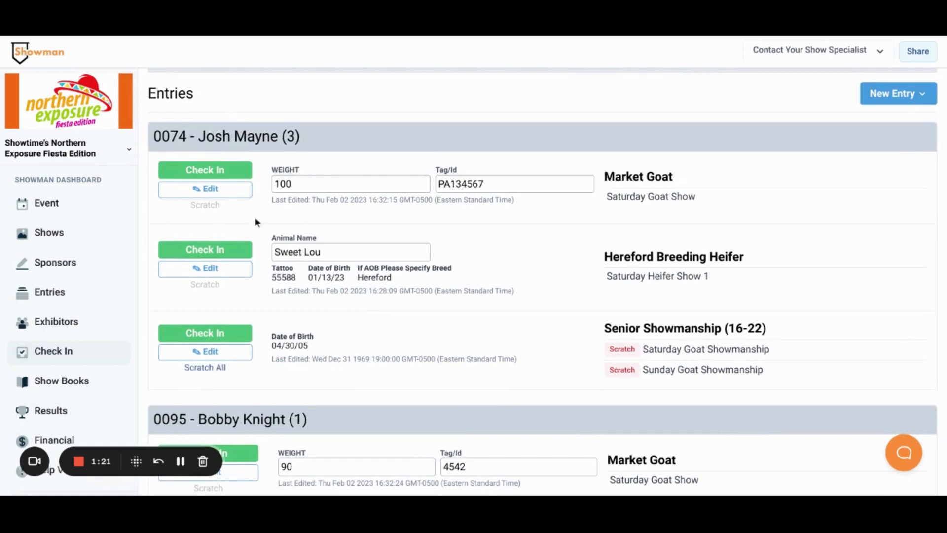
pyautogui.click(215, 175)
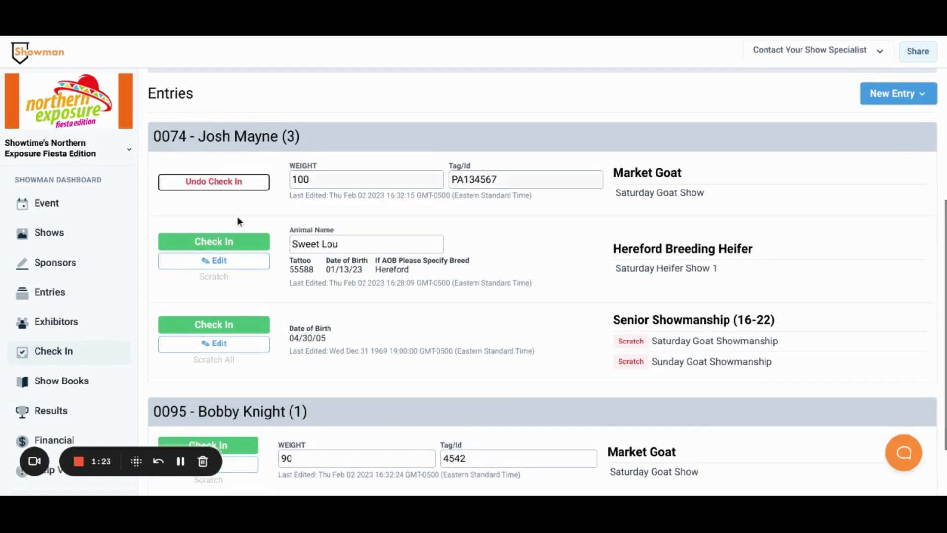
pyautogui.click(226, 242)
pyautogui.click(218, 325)
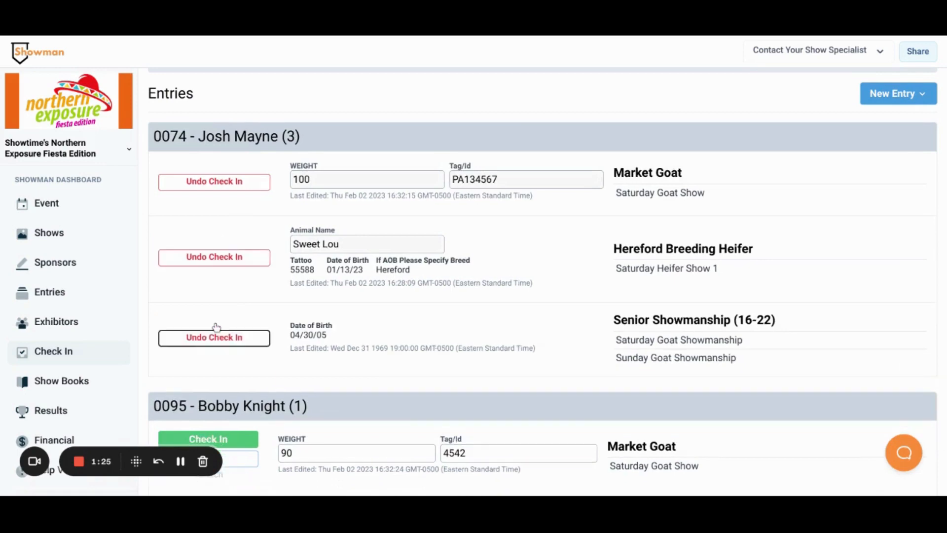
pyautogui.scroll(-2, 277, 313)
pyautogui.click(215, 382)
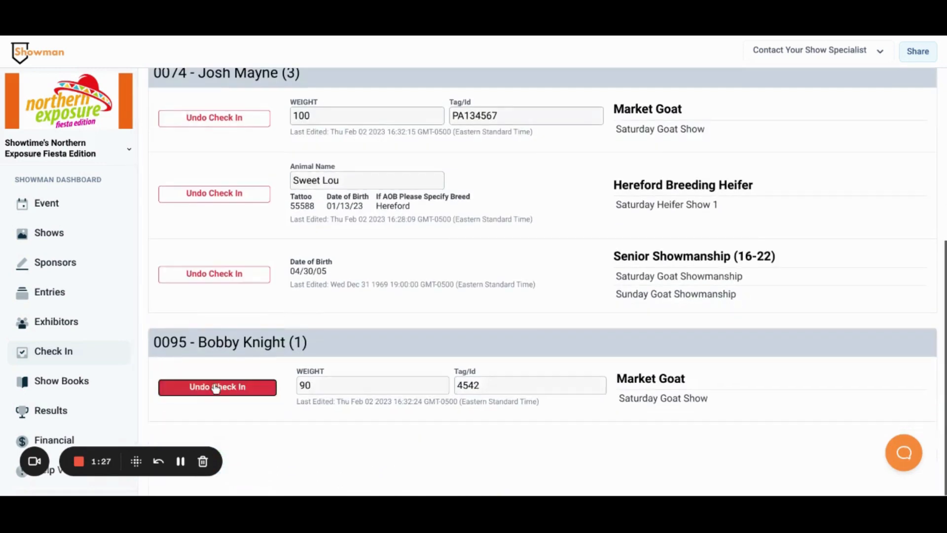
# Undo the check-in of all four entries.
pyautogui.scroll(1, 398, 331)
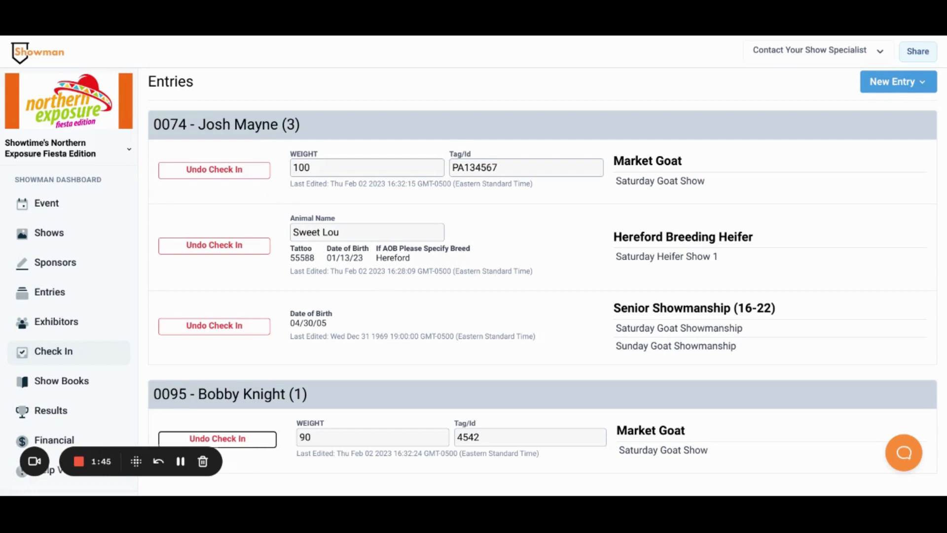
pyautogui.scroll(1, 237, 210)
pyautogui.click(237, 210)
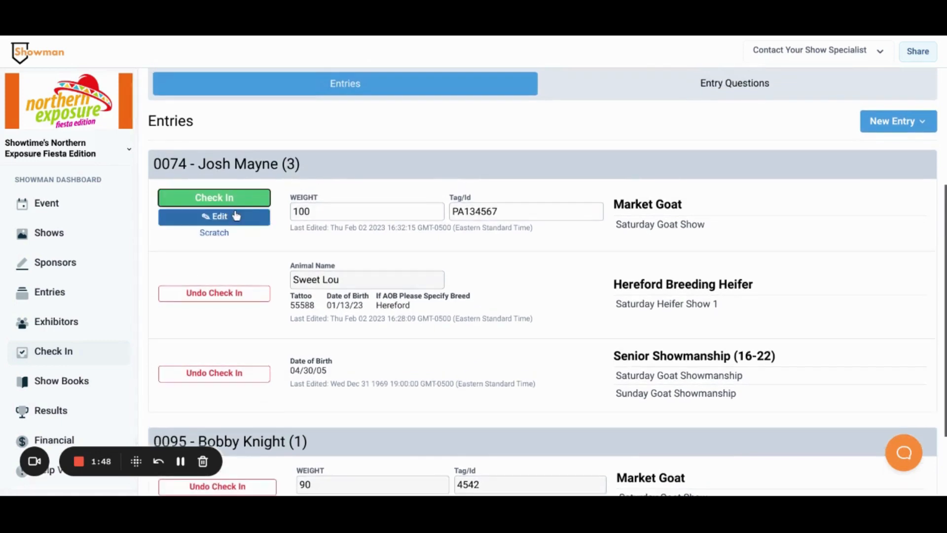
pyautogui.click(214, 293)
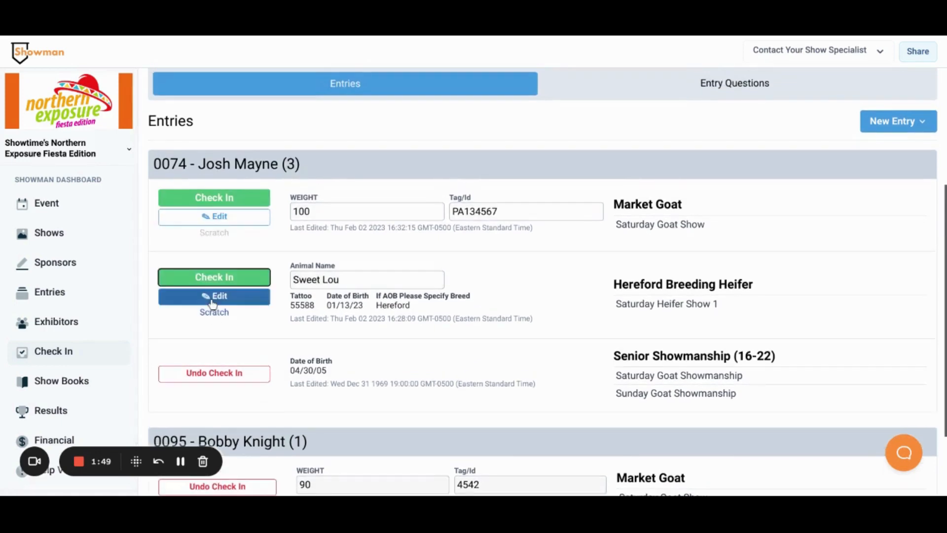
pyautogui.click(237, 373)
pyautogui.scroll(-1, 234, 376)
pyautogui.scroll(-1, 227, 390)
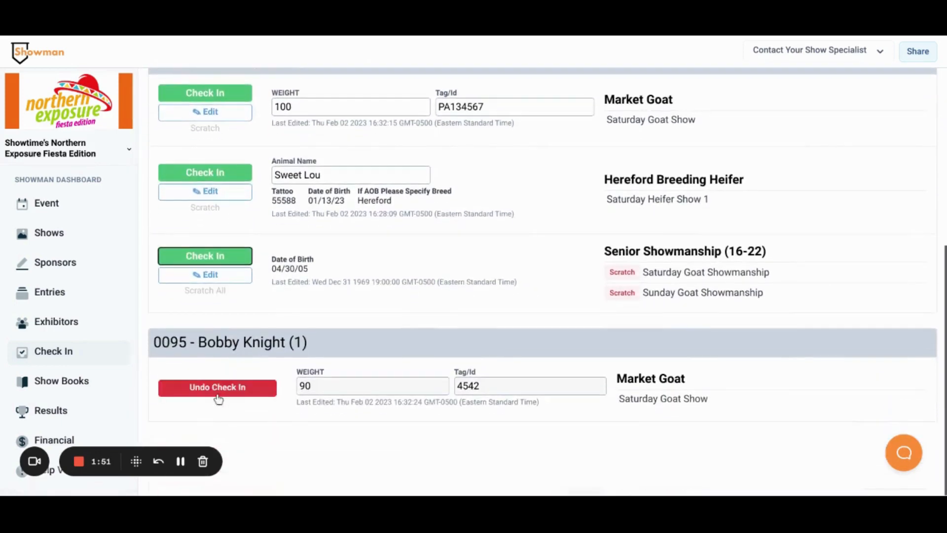
pyautogui.click(217, 394)
# Remove the last character from the first Market Goat entry's Tag/Id so it reads PA13456.
pyautogui.scroll(4, 584, 344)
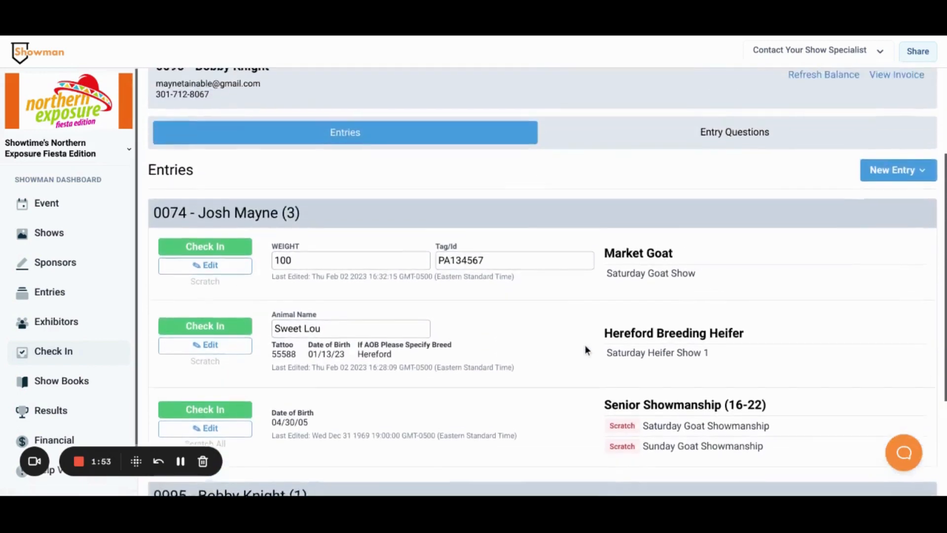
pyautogui.scroll(-2, 584, 344)
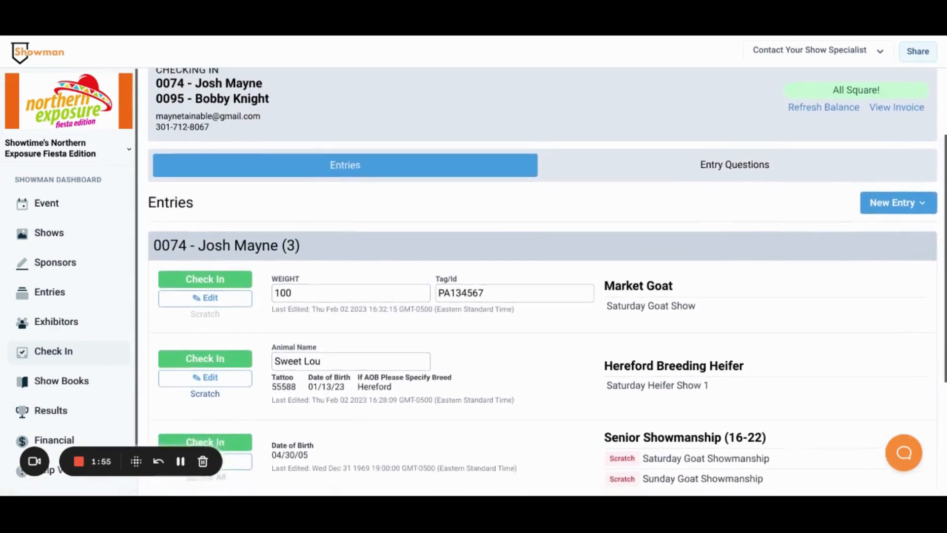
pyautogui.scroll(-1, 516, 227)
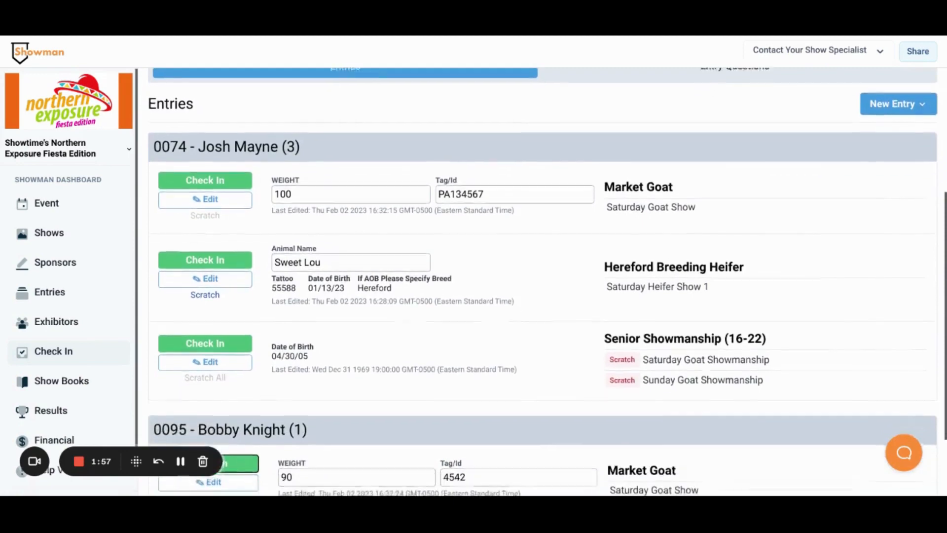
pyautogui.click(503, 190)
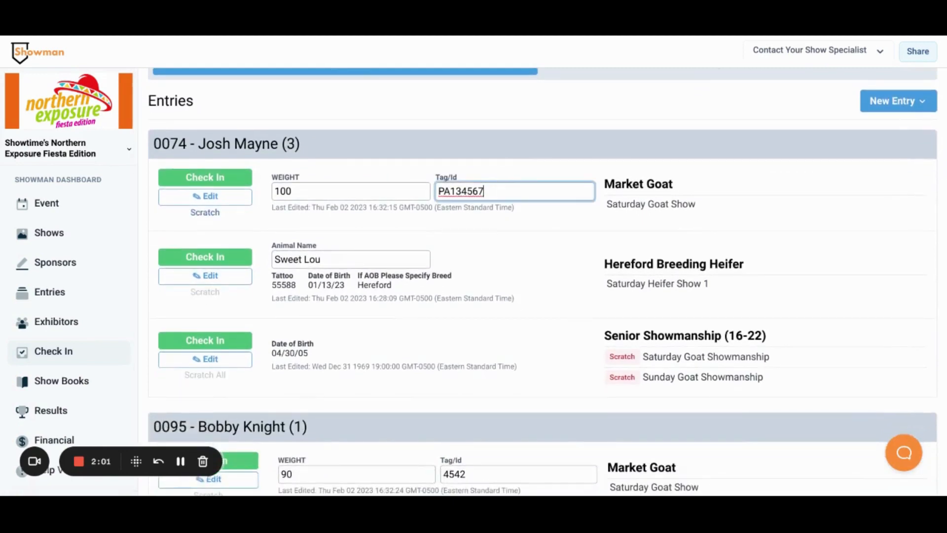
pyautogui.press('BackSpace')
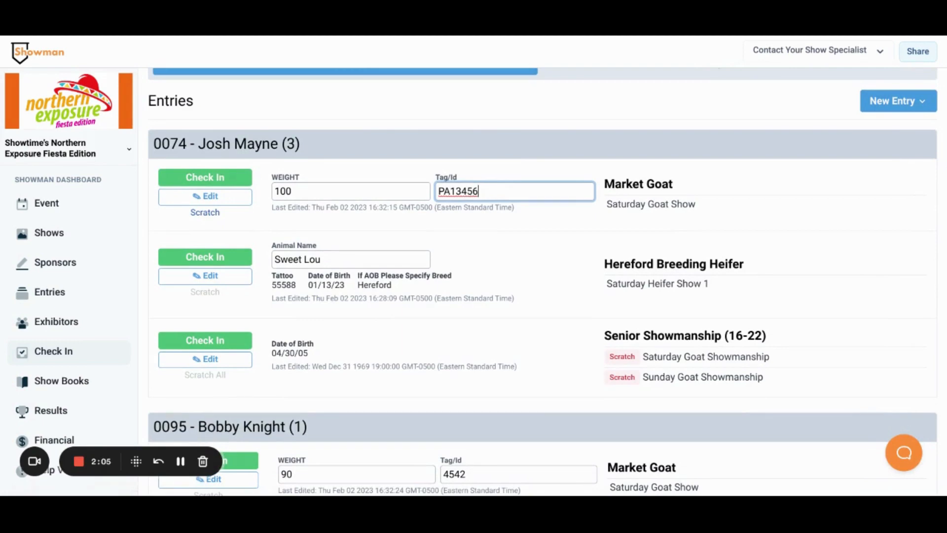
# Edit the Hereford Breeding Heifer entry's details, change its division to AOB, and save the entry.
pyautogui.click(210, 277)
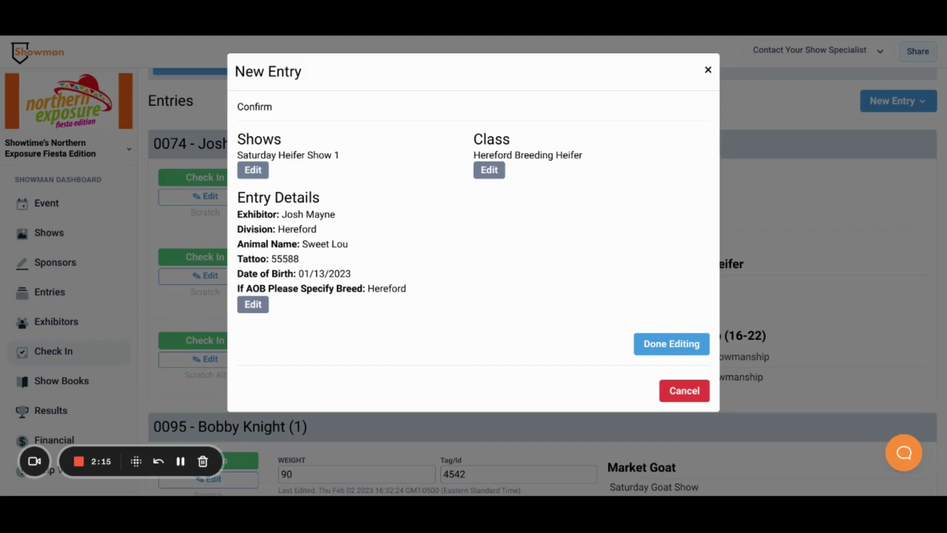
pyautogui.click(262, 310)
pyautogui.scroll(-1, 447, 348)
pyautogui.scroll(-4, 447, 347)
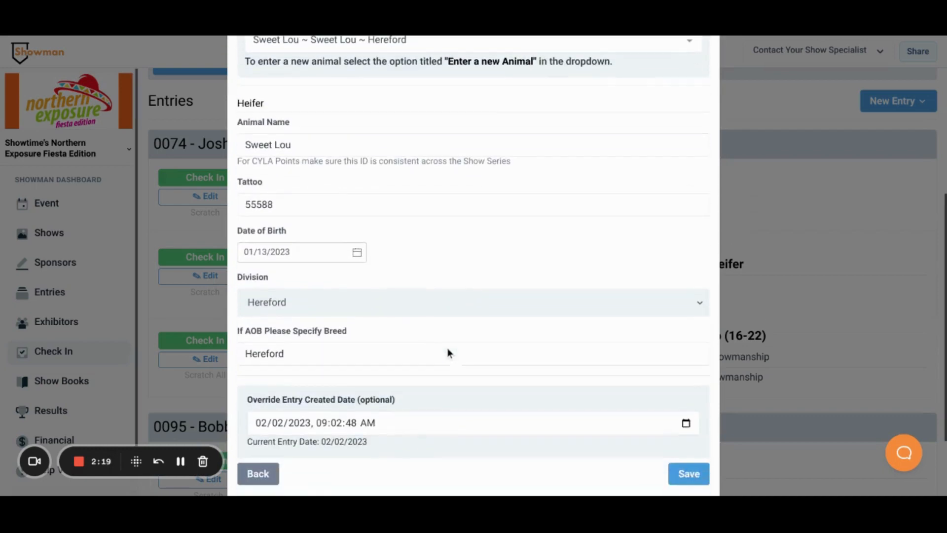
pyautogui.click(408, 303)
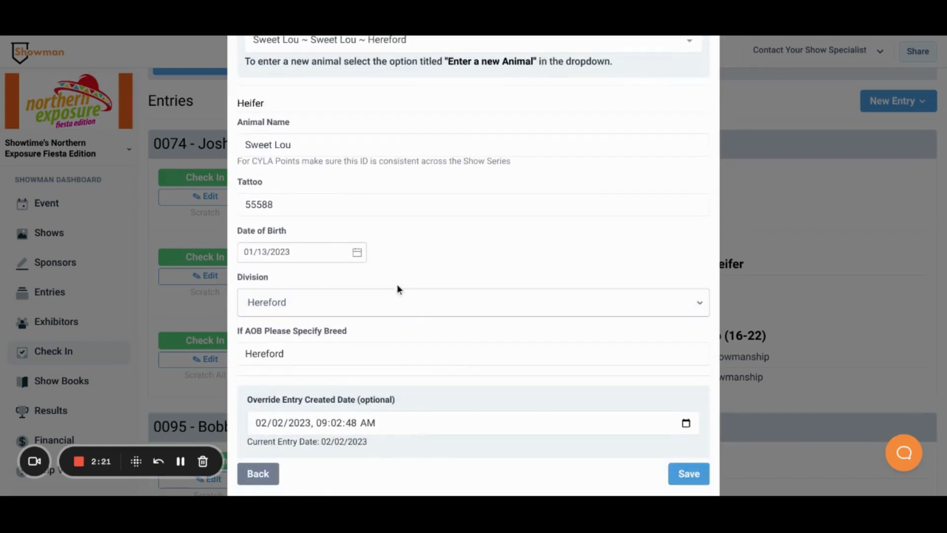
pyautogui.click(279, 200)
pyautogui.scroll(-1, 557, 324)
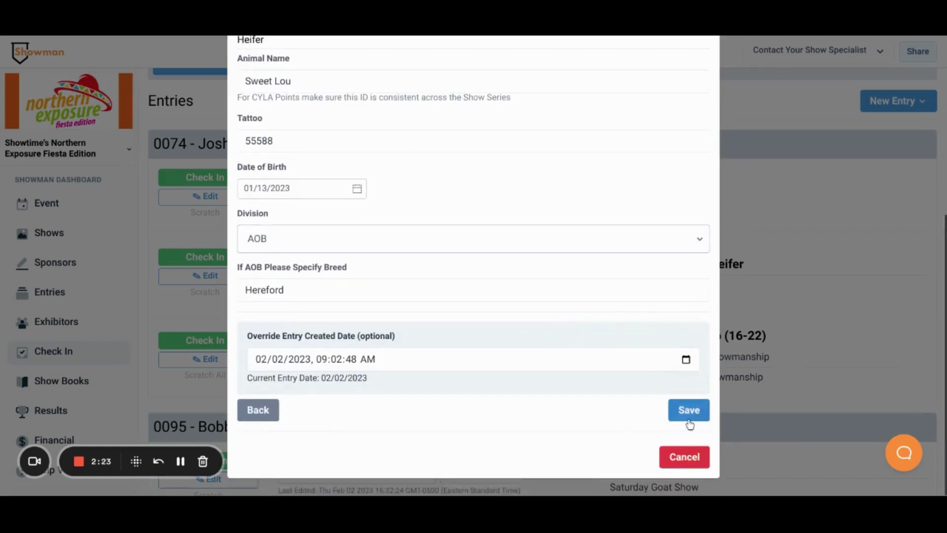
pyautogui.click(687, 411)
pyautogui.click(690, 346)
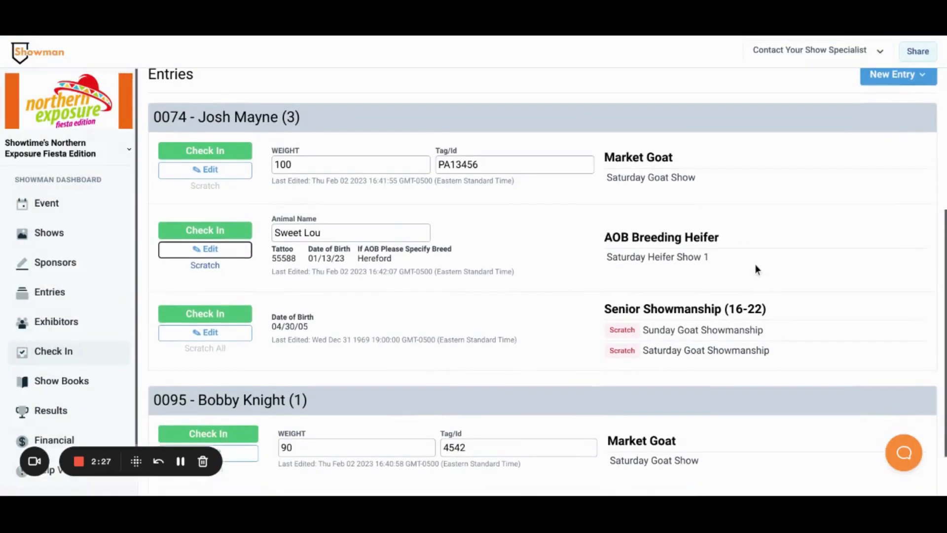
# Scratch the first exhibitor's Market Goat entry and confirm the deletion.
pyautogui.scroll(-1, 755, 264)
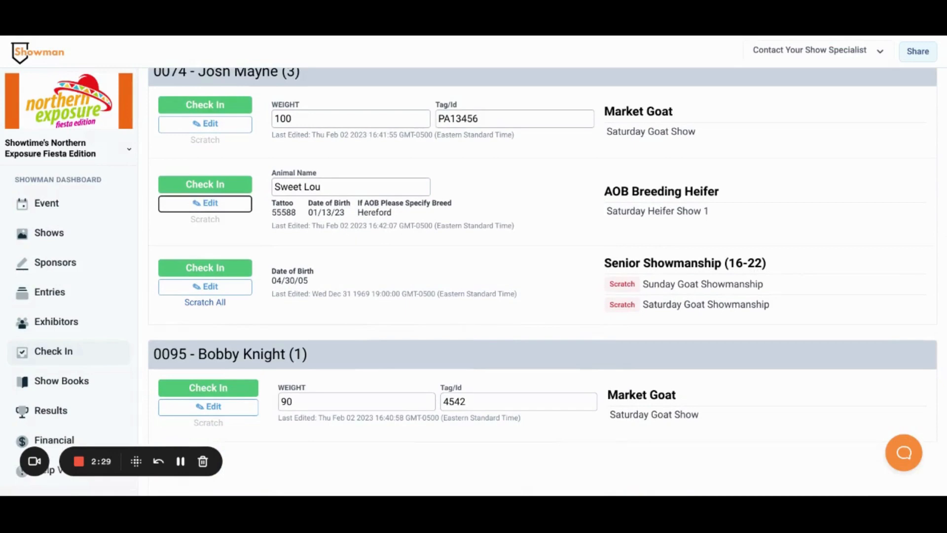
pyautogui.scroll(1, 616, 207)
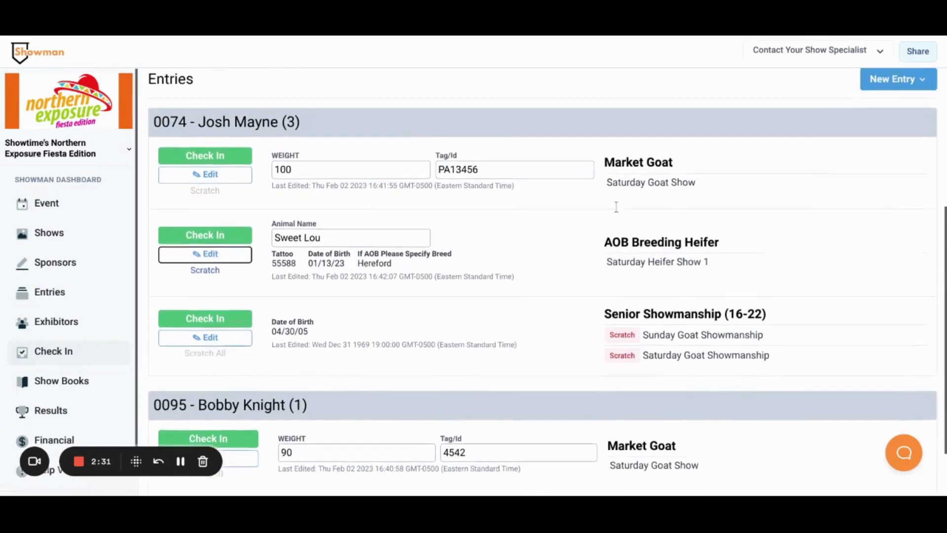
pyautogui.click(205, 196)
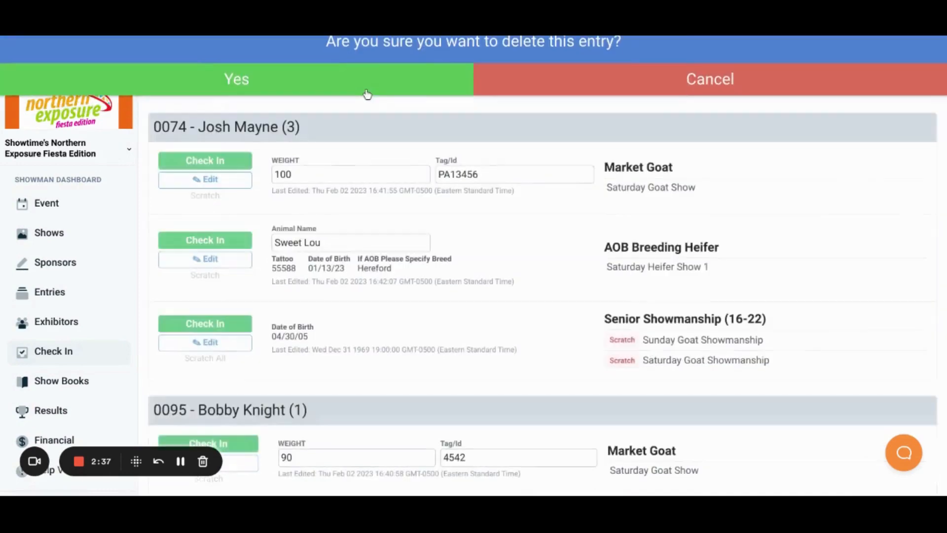
pyautogui.click(367, 95)
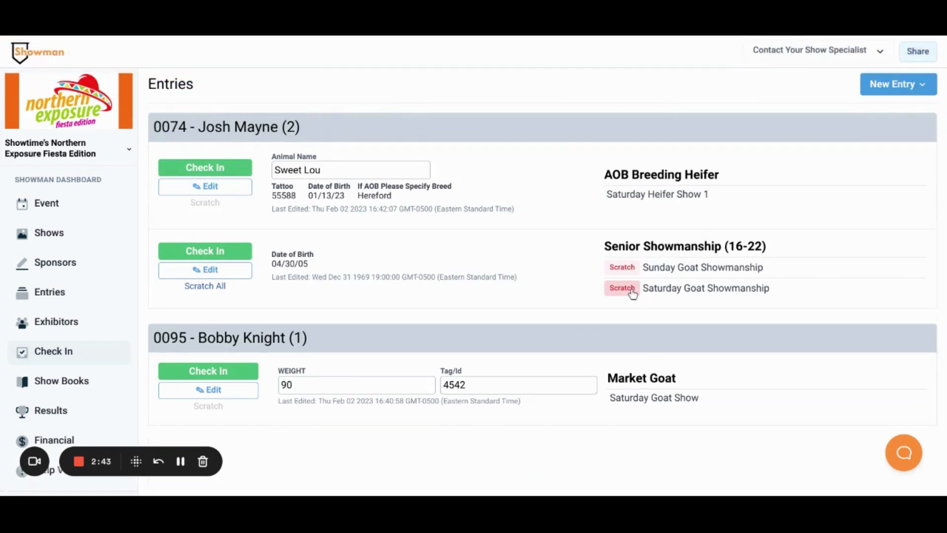
# Scratch the Senior Showmanship entry from the Sunday Goat Showmanship and confirm the deletion.
pyautogui.click(624, 268)
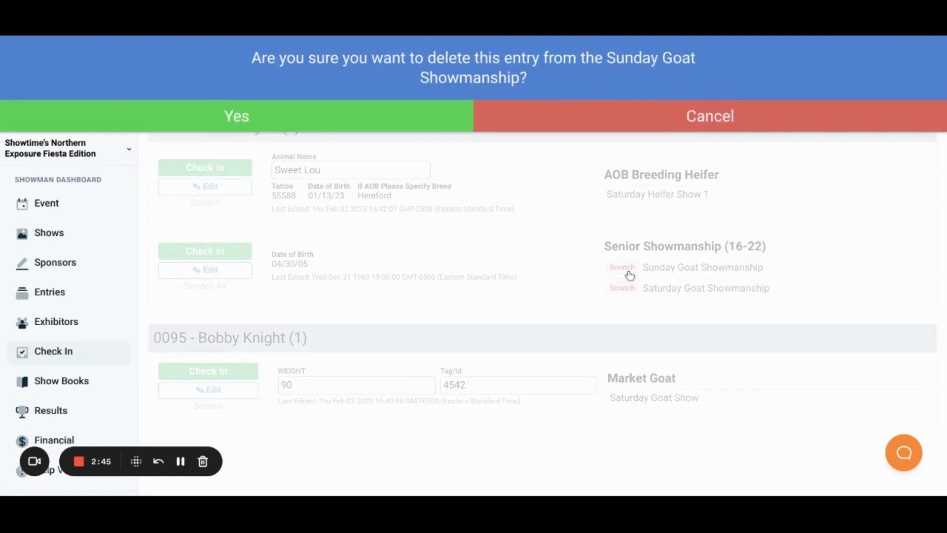
pyautogui.click(286, 129)
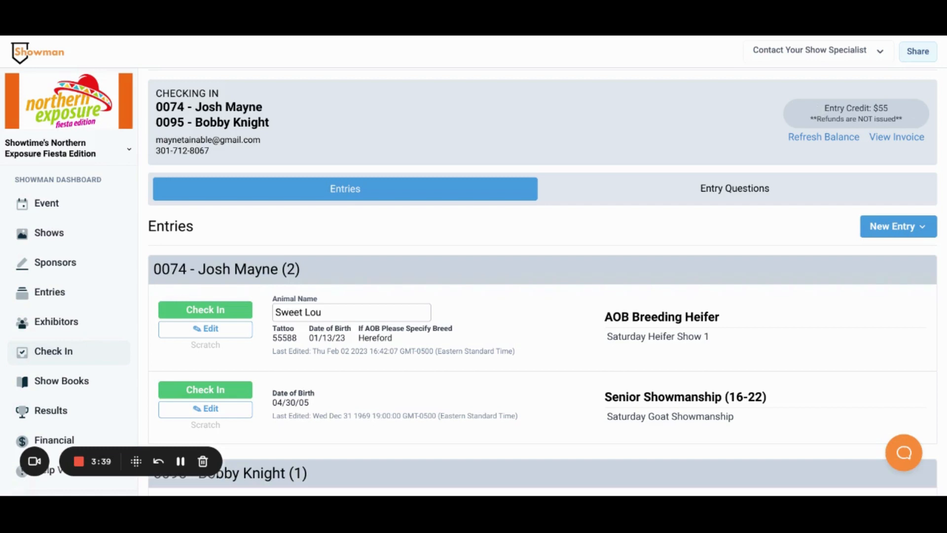
# Start a new Market Hog entry and choose Saturday Hog Show as the show being entered.
pyautogui.scroll(-2, 881, 233)
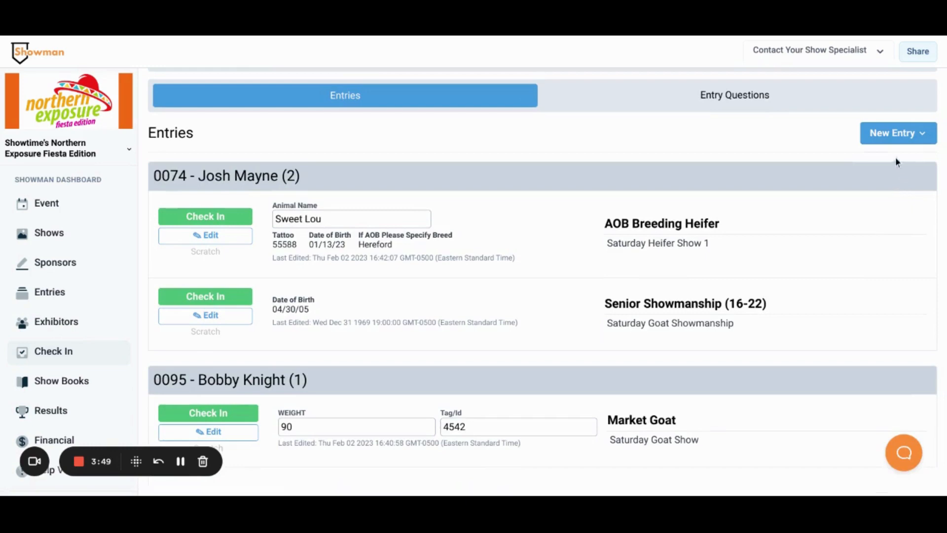
pyautogui.click(889, 132)
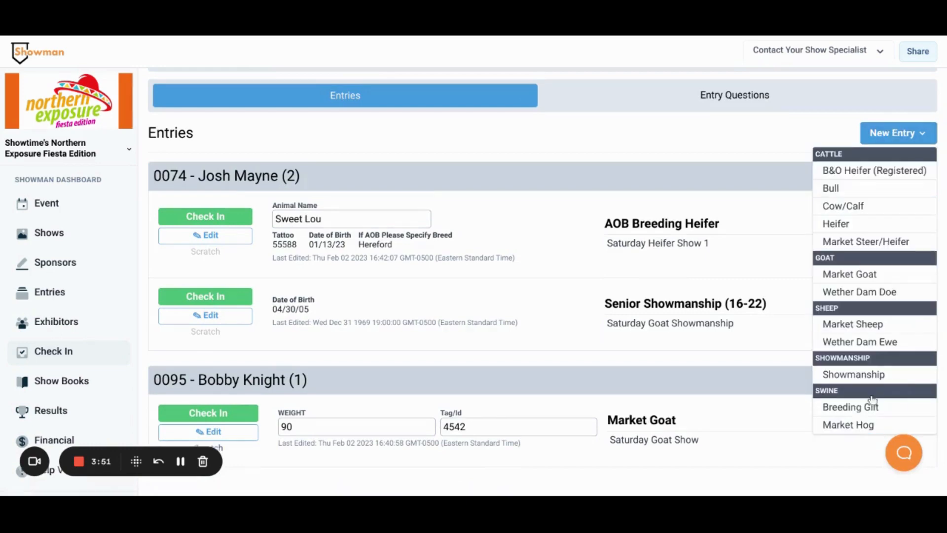
pyautogui.click(861, 425)
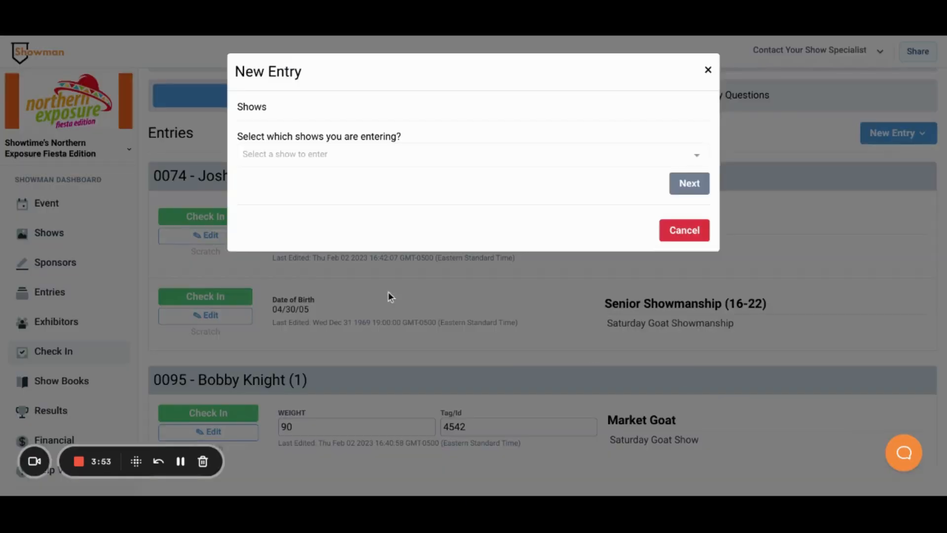
pyautogui.click(262, 163)
pyautogui.click(285, 208)
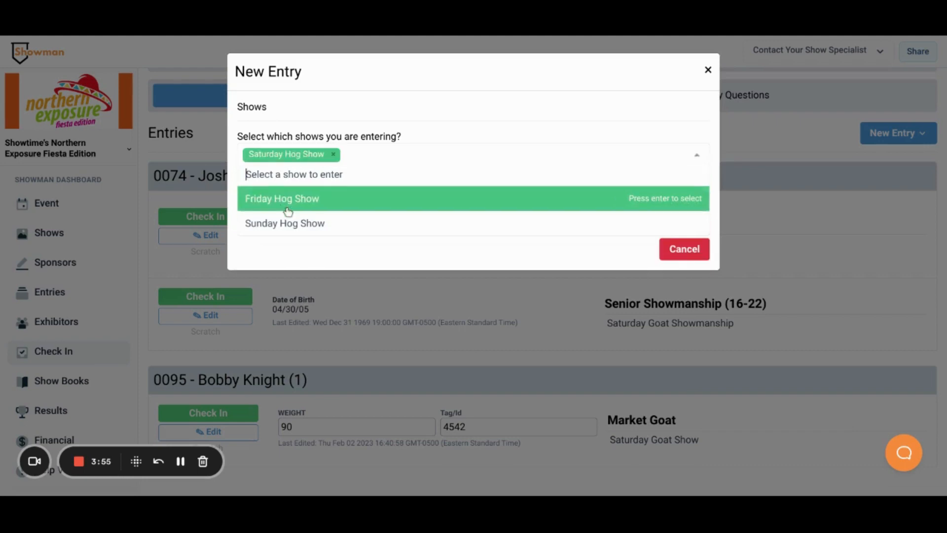
pyautogui.click(557, 255)
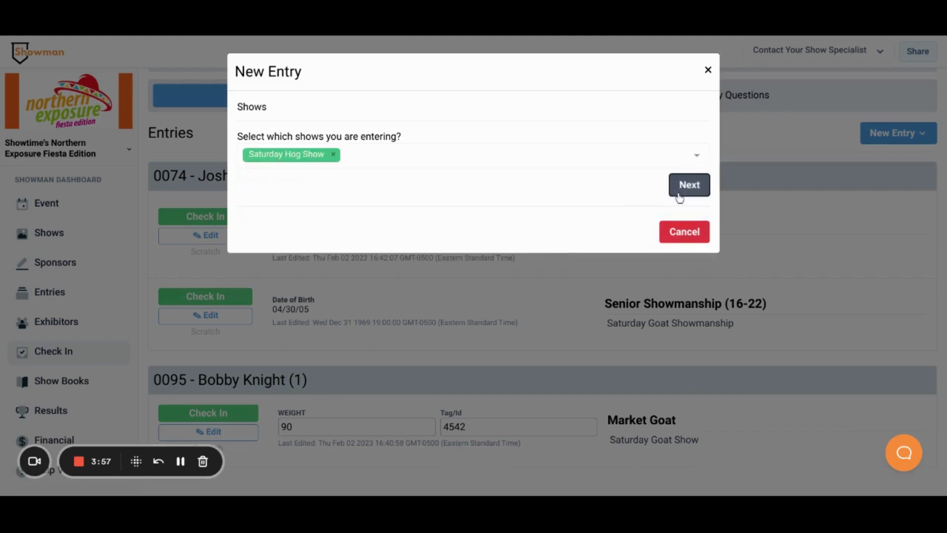
pyautogui.click(681, 186)
# Select the first exhibitor, pick the existing animal 41234 ~ Duroc ~ 1-3, and add the entry.
pyautogui.click(389, 169)
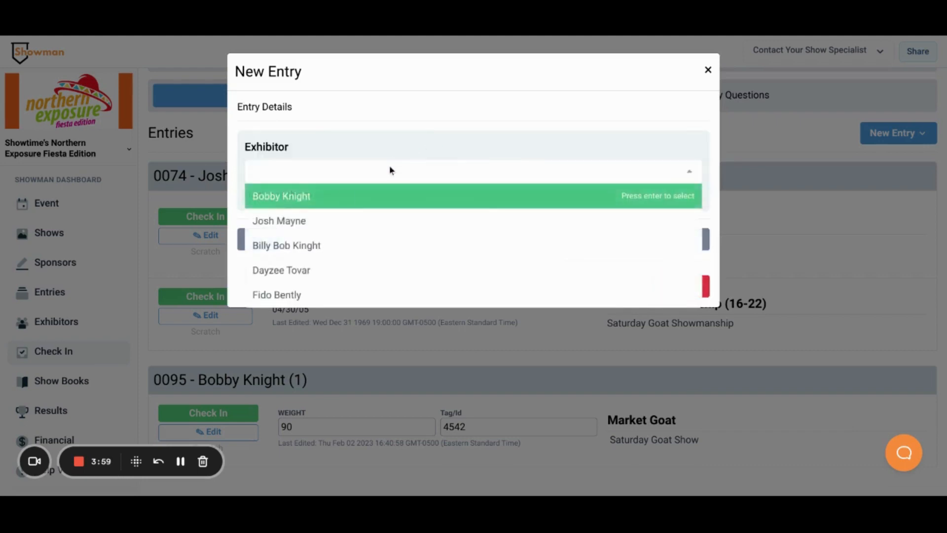
pyautogui.click(312, 226)
pyautogui.click(316, 276)
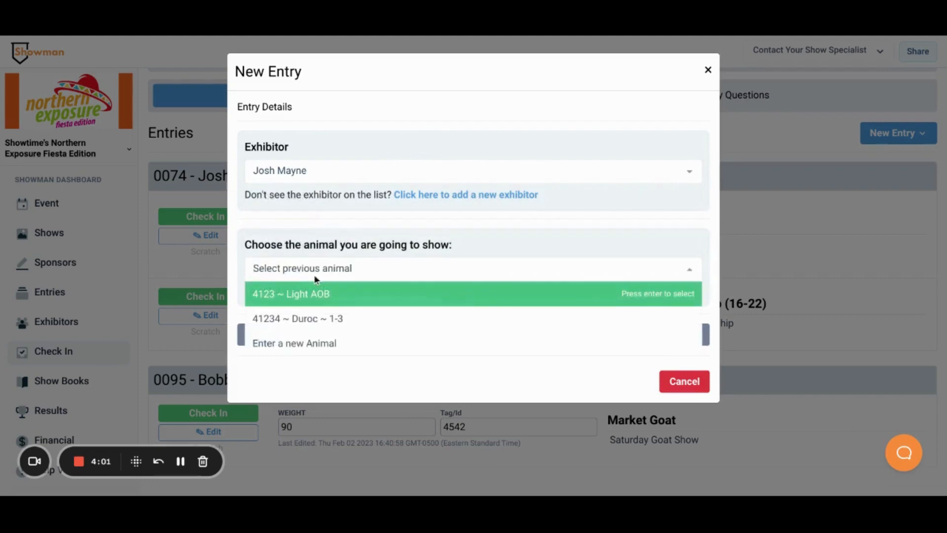
pyautogui.click(307, 320)
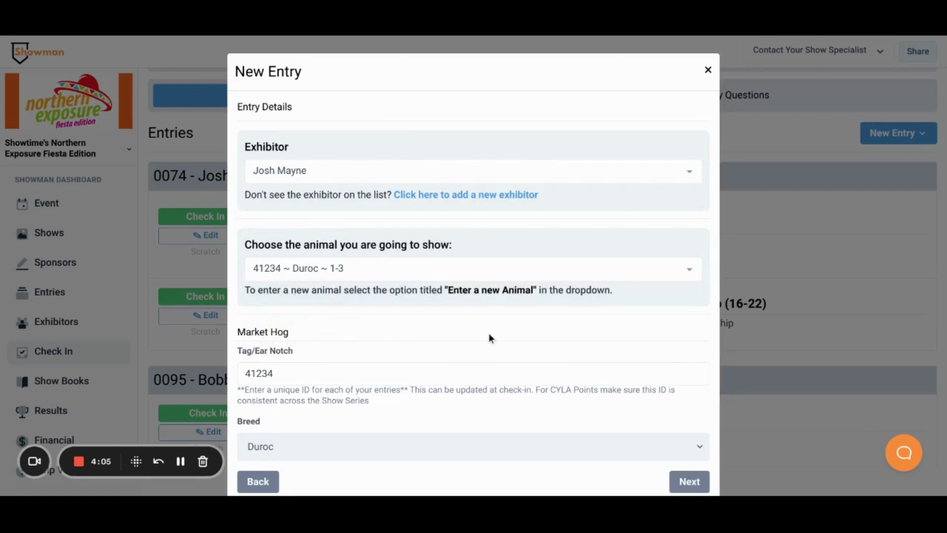
pyautogui.scroll(-1, 488, 332)
pyautogui.click(688, 434)
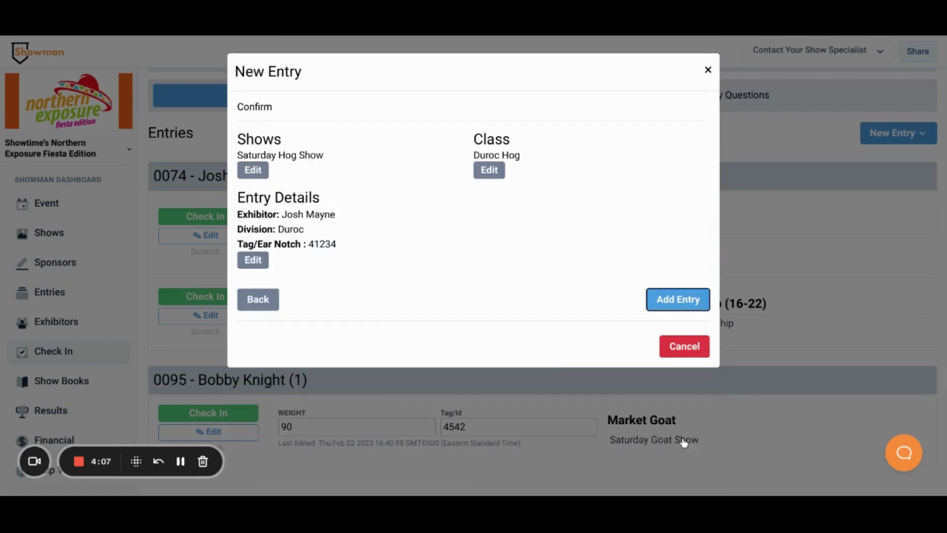
pyautogui.click(658, 308)
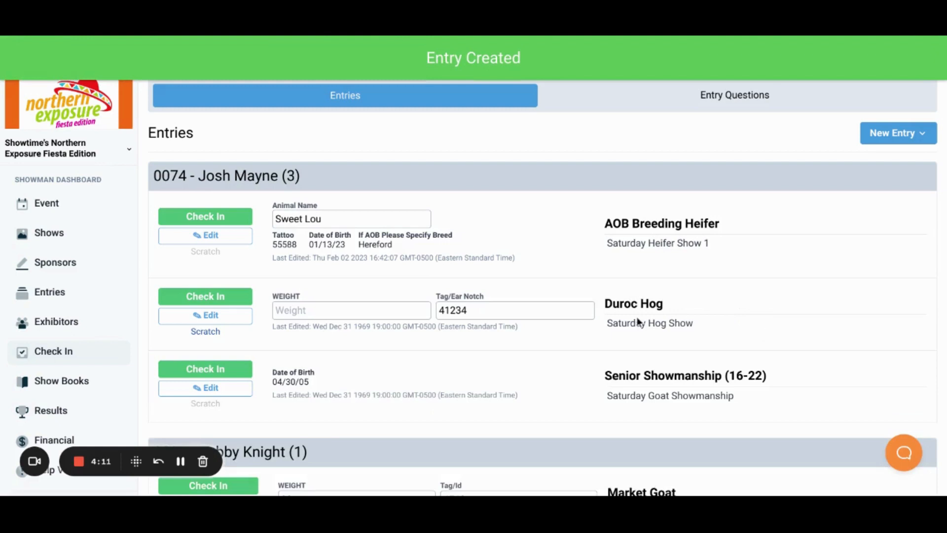
# Record a weight of 220 for the new Duroc Hog entry.
pyautogui.click(375, 310)
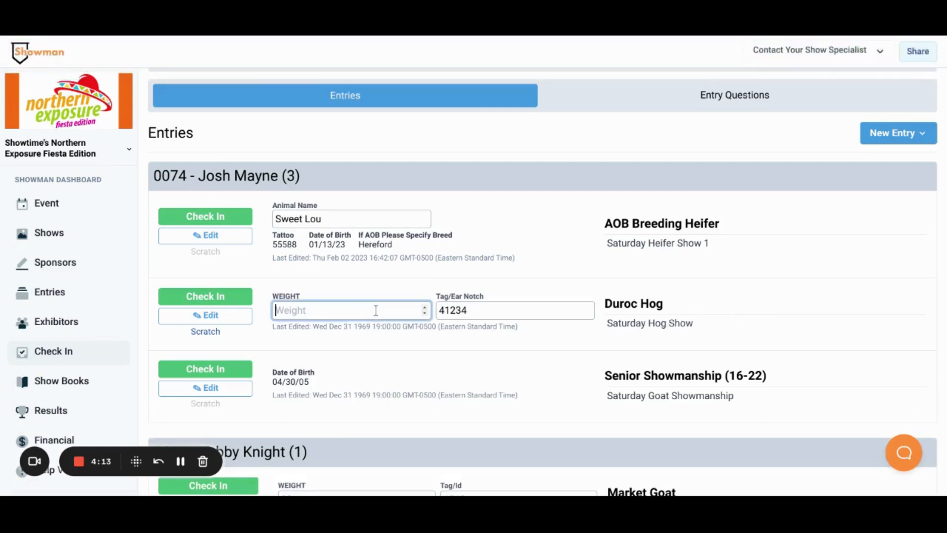
pyautogui.write('220')
pyautogui.click(778, 300)
# Open the Entry Questions and raise the Shavings - Picked Up bag count to 8.
pyautogui.scroll(3, 777, 300)
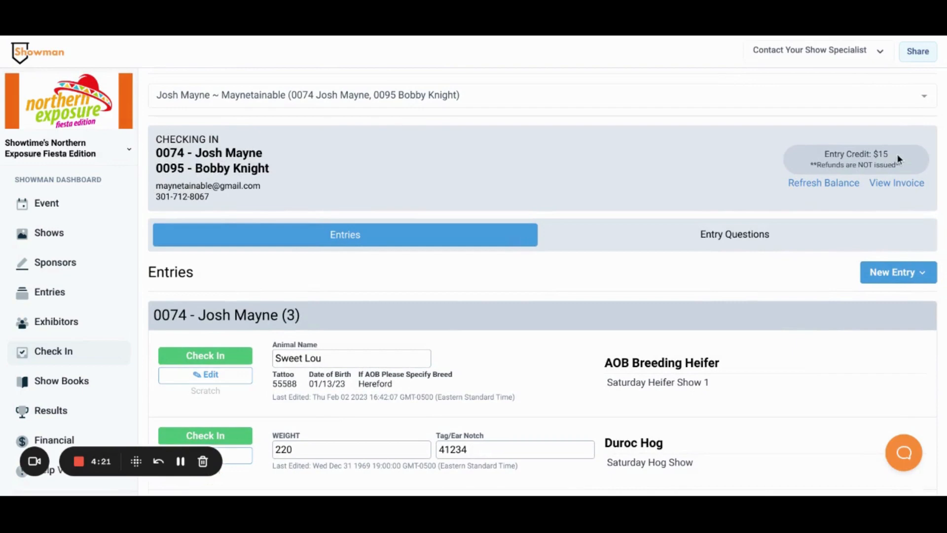
pyautogui.click(699, 238)
pyautogui.scroll(-2, 699, 238)
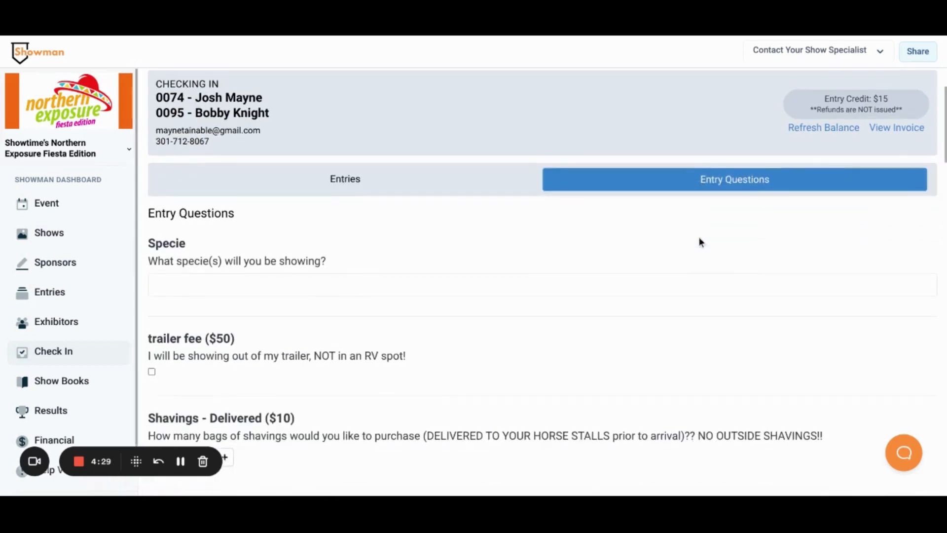
pyautogui.scroll(-5, 700, 240)
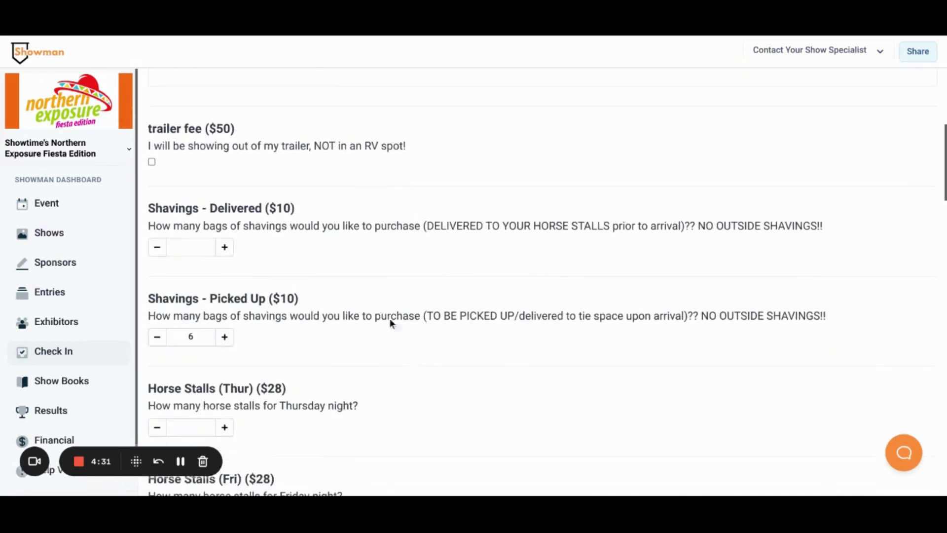
pyautogui.click(230, 339)
pyautogui.click(229, 338)
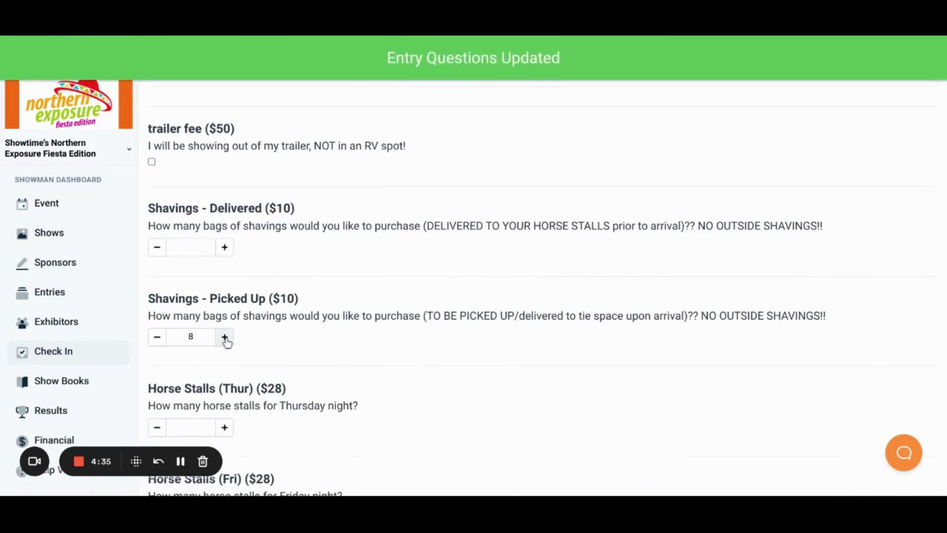
# Add one Horse Stalls (Thur) stall and return to the entries list.
pyautogui.scroll(-1, 308, 324)
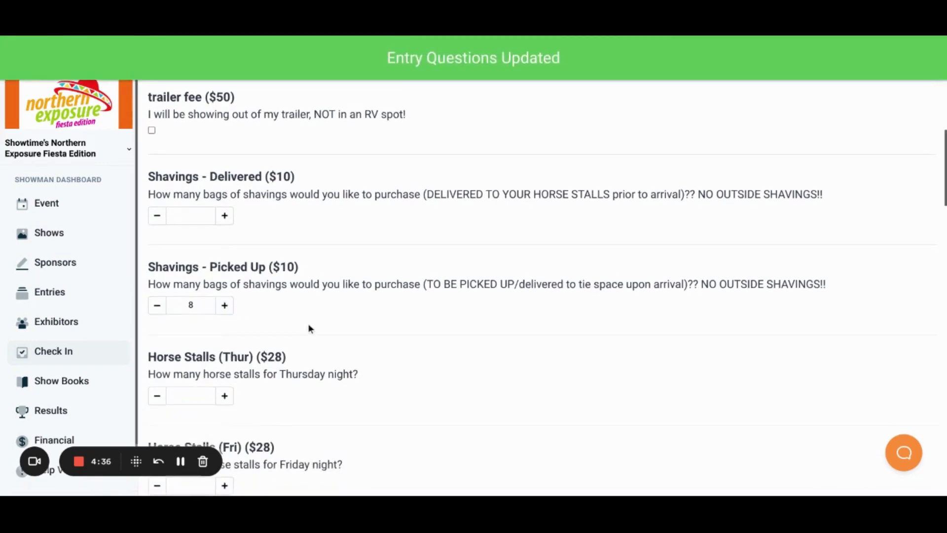
pyautogui.click(226, 395)
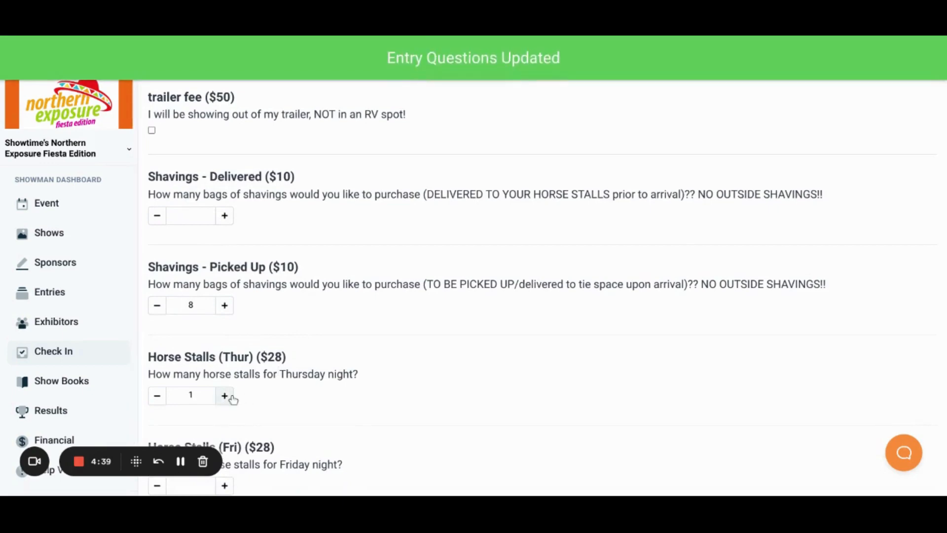
pyautogui.scroll(7, 504, 376)
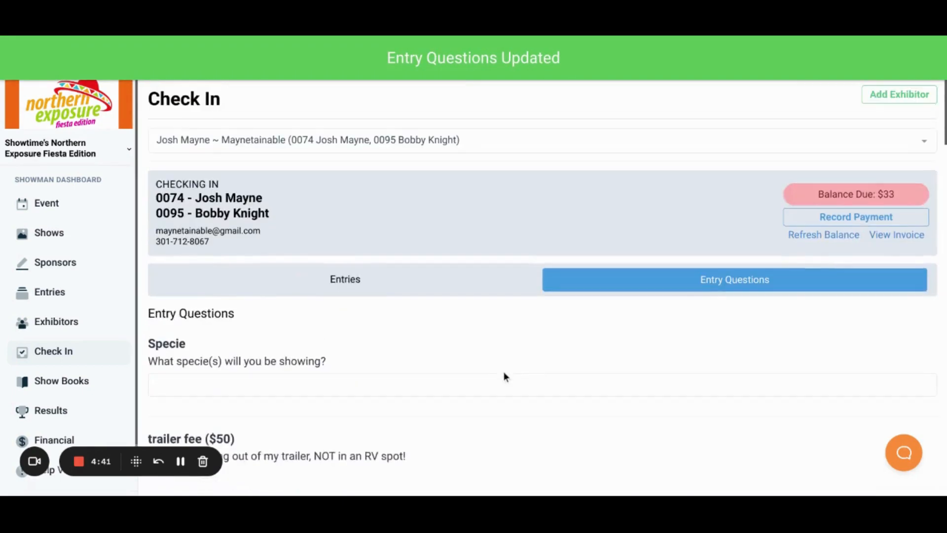
pyautogui.click(411, 291)
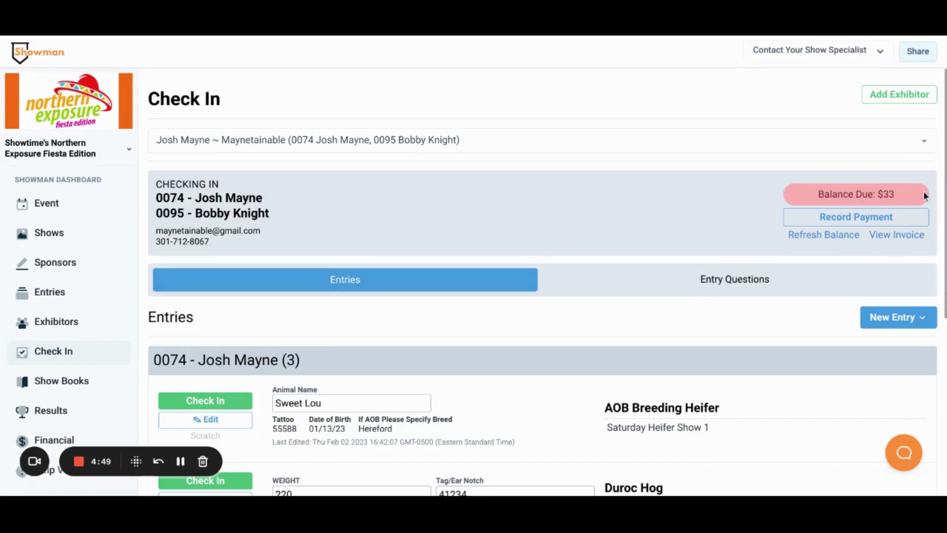
# Record a $33 cash payment for the exhibitor's balance due.
pyautogui.scroll(-1, 924, 195)
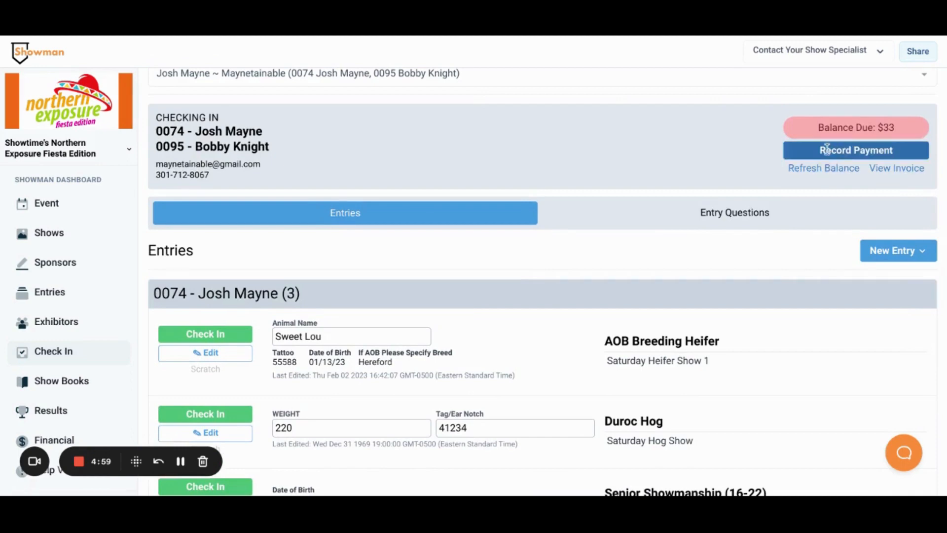
pyautogui.click(803, 157)
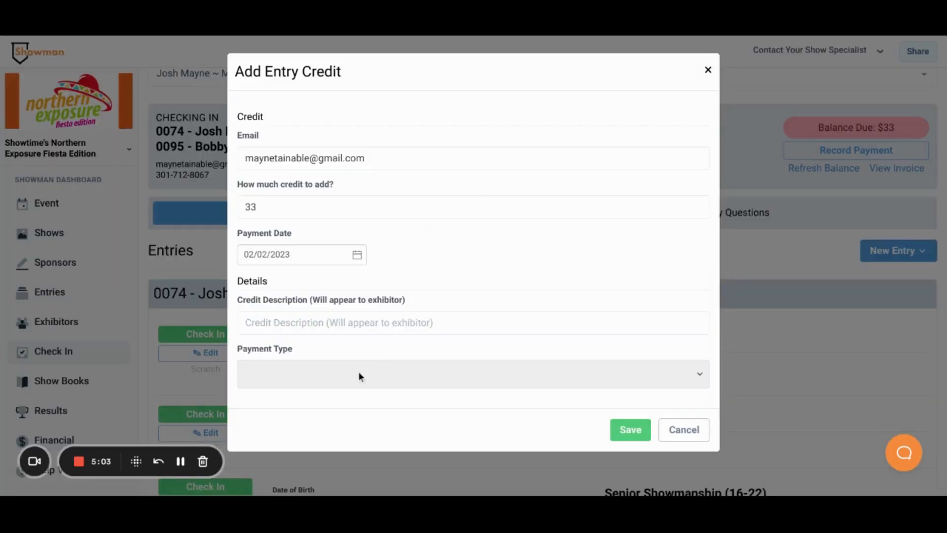
pyautogui.click(338, 389)
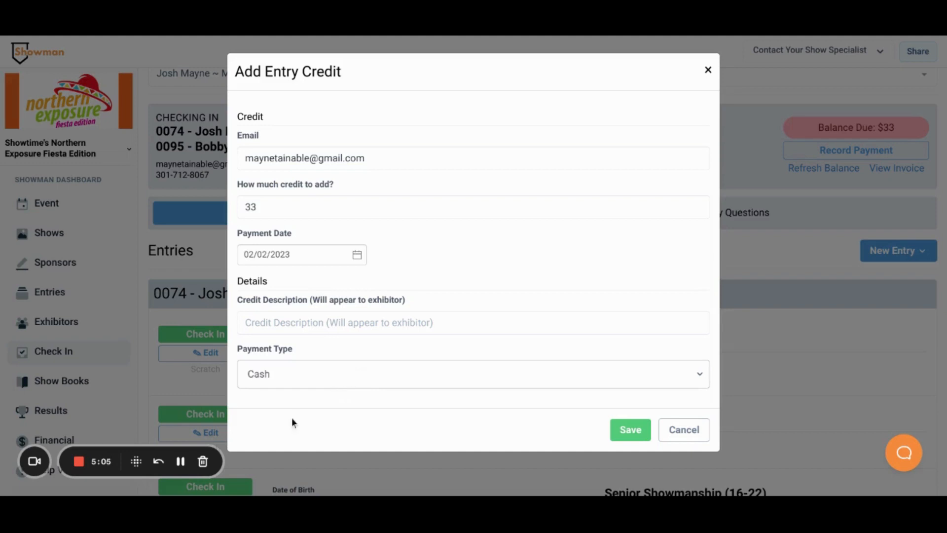
pyautogui.click(623, 436)
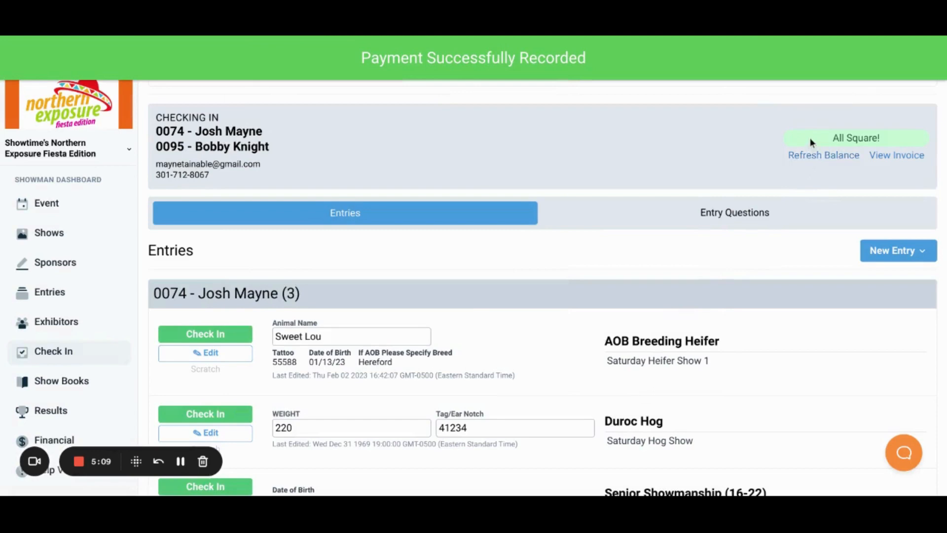
# Reload the Check In page and look up the same exhibitor household again.
pyautogui.scroll(-3, 725, 236)
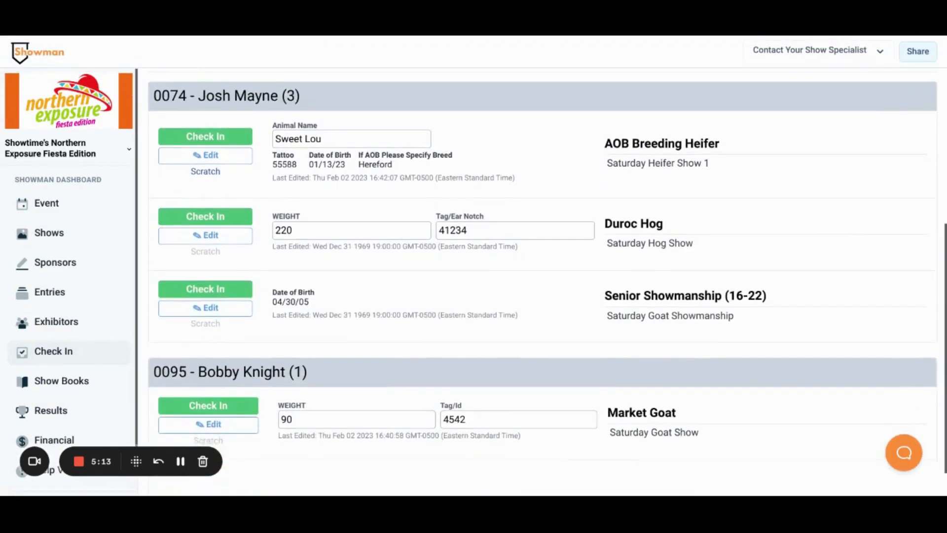
pyautogui.scroll(3, 548, 281)
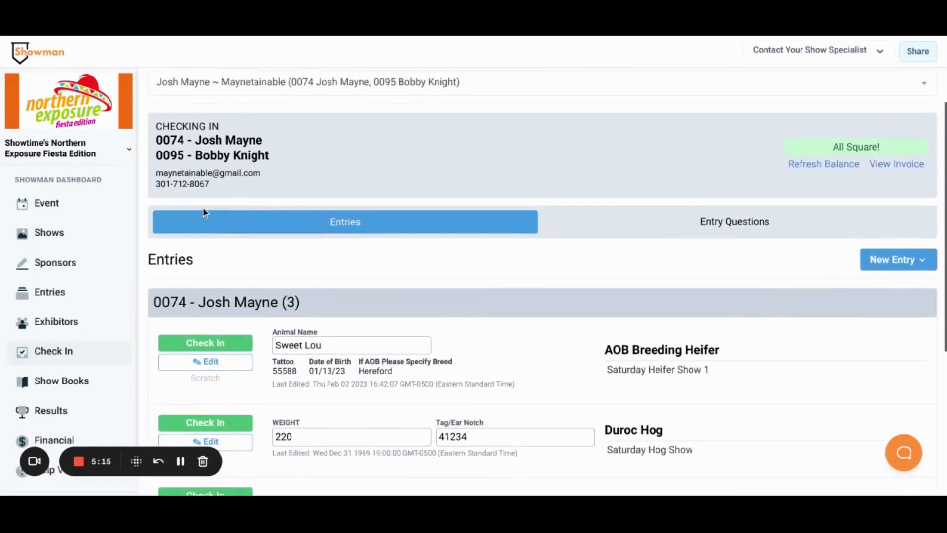
pyautogui.click(52, 294)
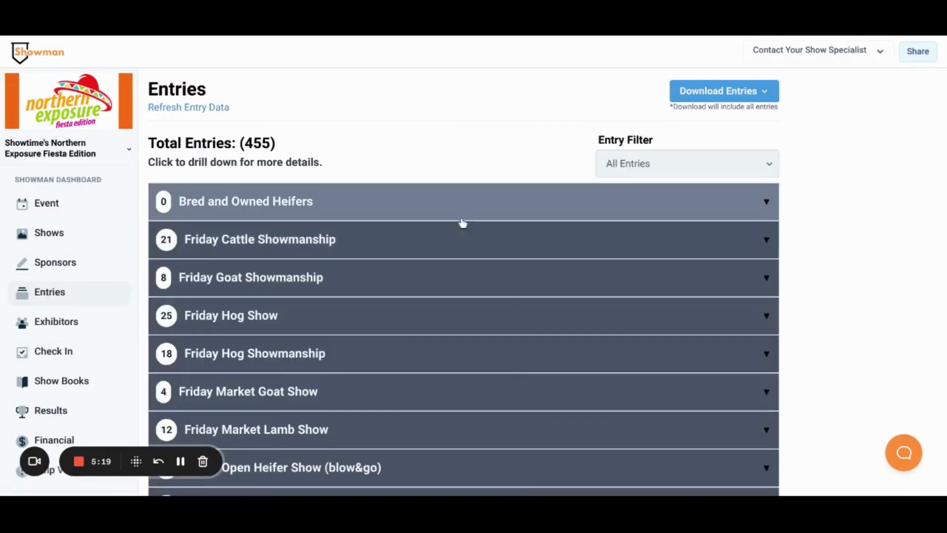
pyautogui.click(74, 354)
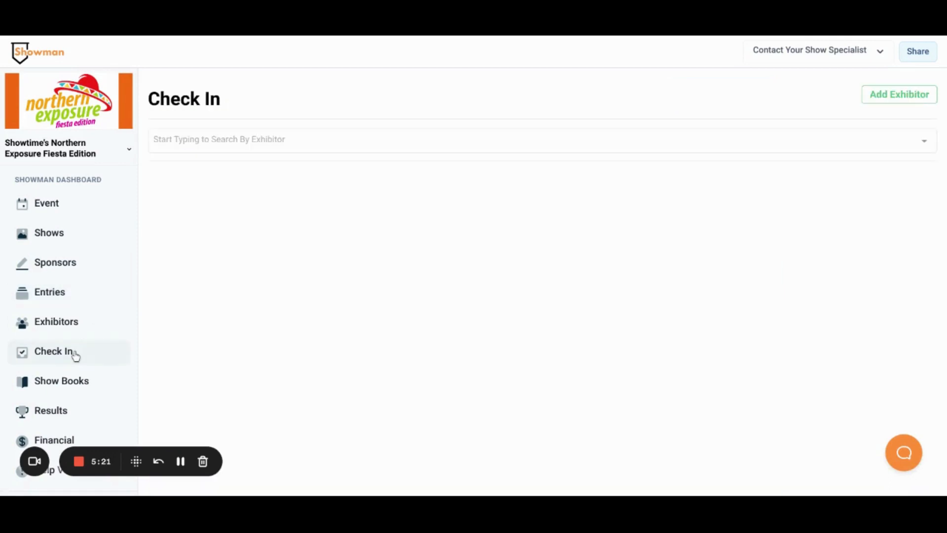
pyautogui.click(256, 148)
pyautogui.write('mayne')
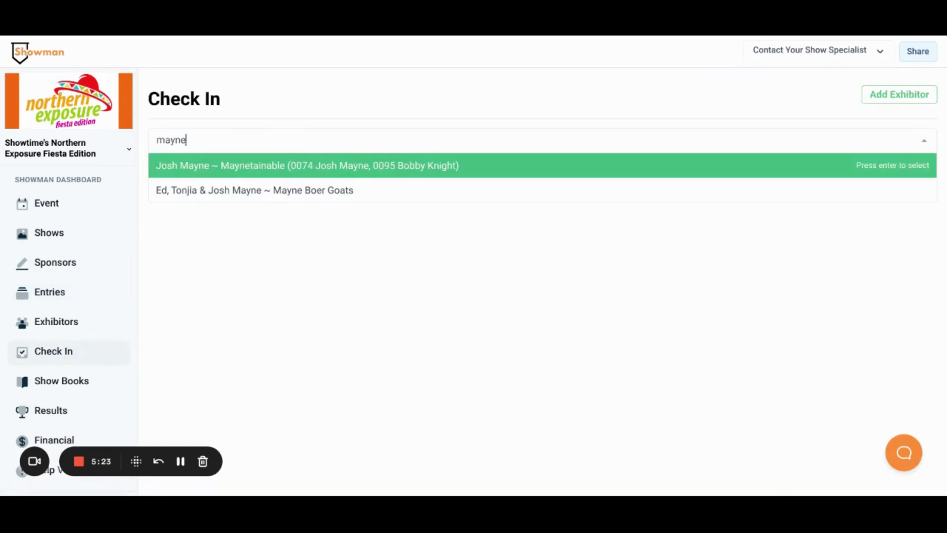
pyautogui.click(298, 163)
# Check in all four entries for both exhibitors.
pyautogui.scroll(-3, 294, 165)
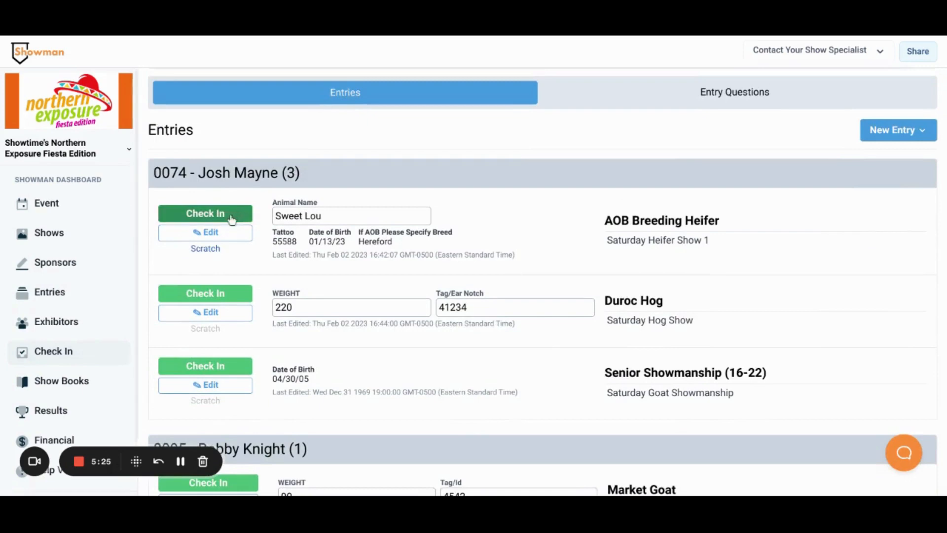
pyautogui.click(232, 219)
pyautogui.click(221, 292)
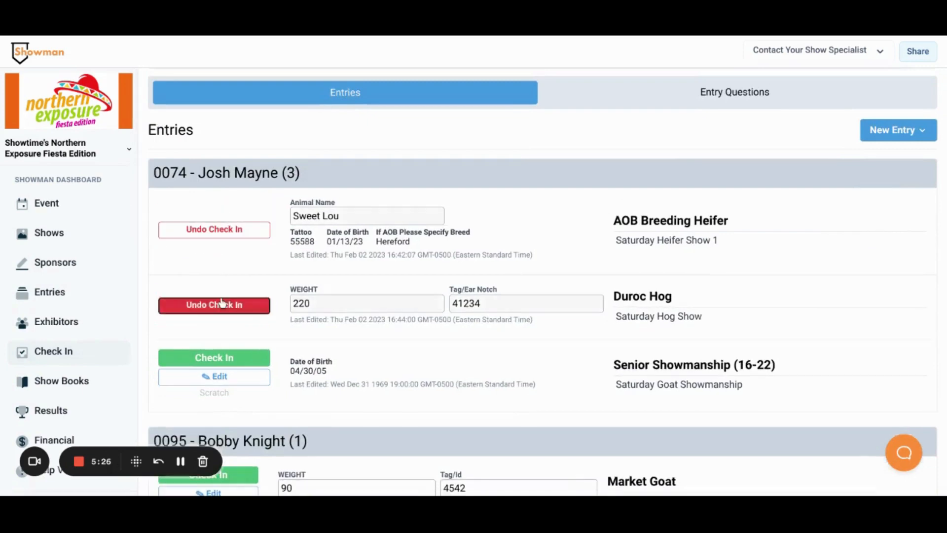
pyautogui.click(225, 367)
pyautogui.scroll(-2, 226, 367)
pyautogui.click(219, 381)
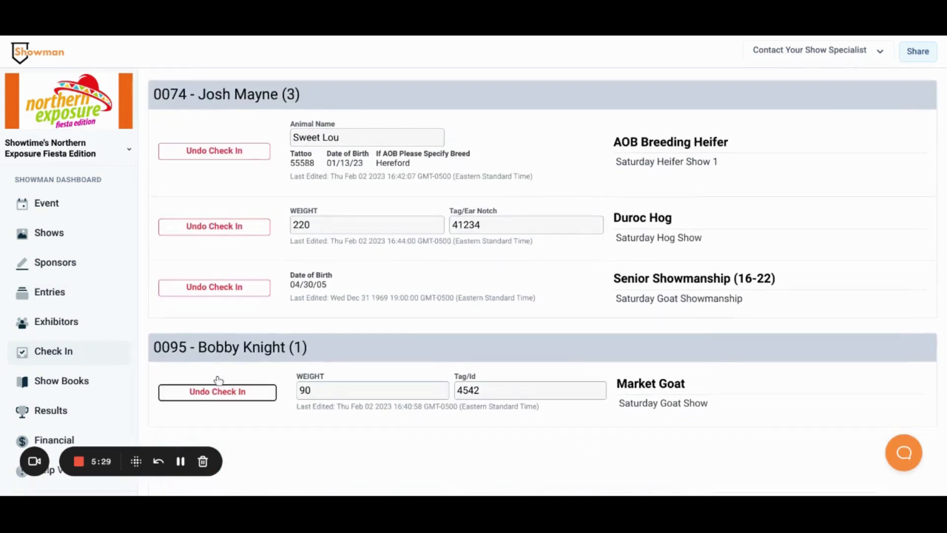
# Filter the Entries page to Entries Checked In and review the per-show counts.
pyautogui.click(51, 288)
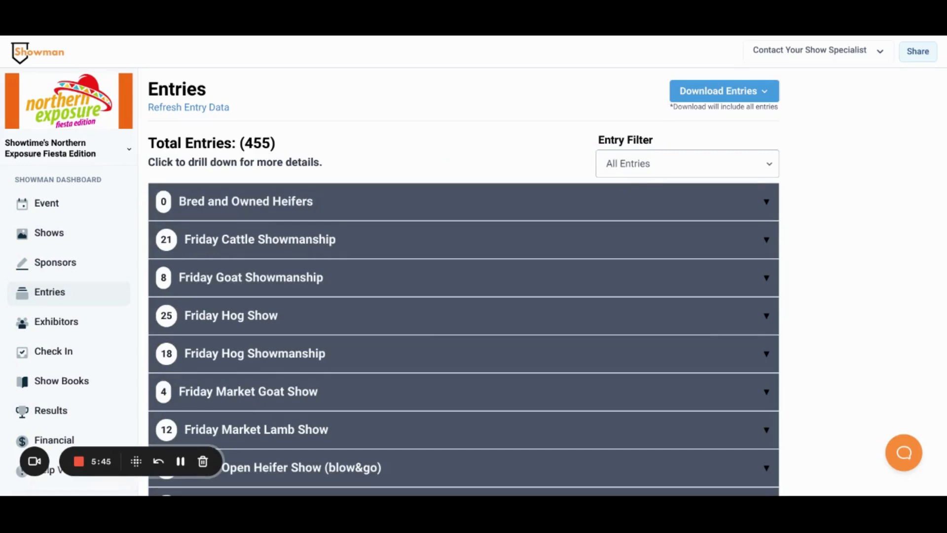
pyautogui.click(685, 237)
pyautogui.scroll(-4, 836, 228)
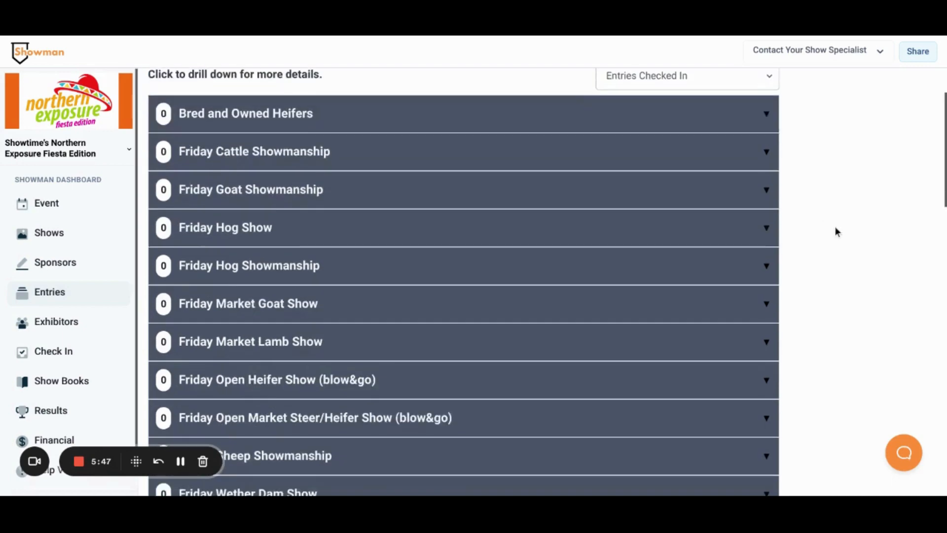
pyautogui.scroll(-7, 835, 226)
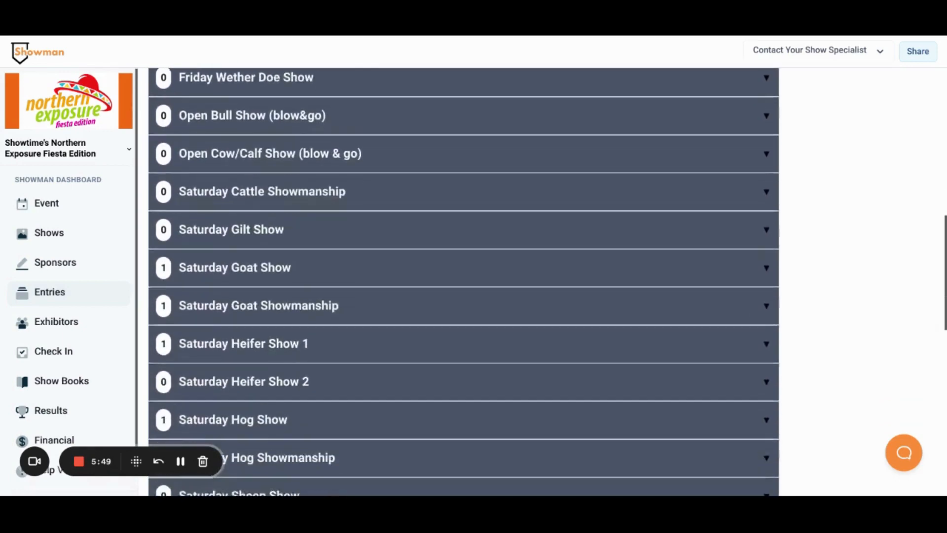
# Expand the Saturday Goat Show, Saturday Heifer Show 1 and Saturday Hog Show groups to examine the checked-in entries.
pyautogui.scroll(-1, 429, 197)
pyautogui.click(429, 180)
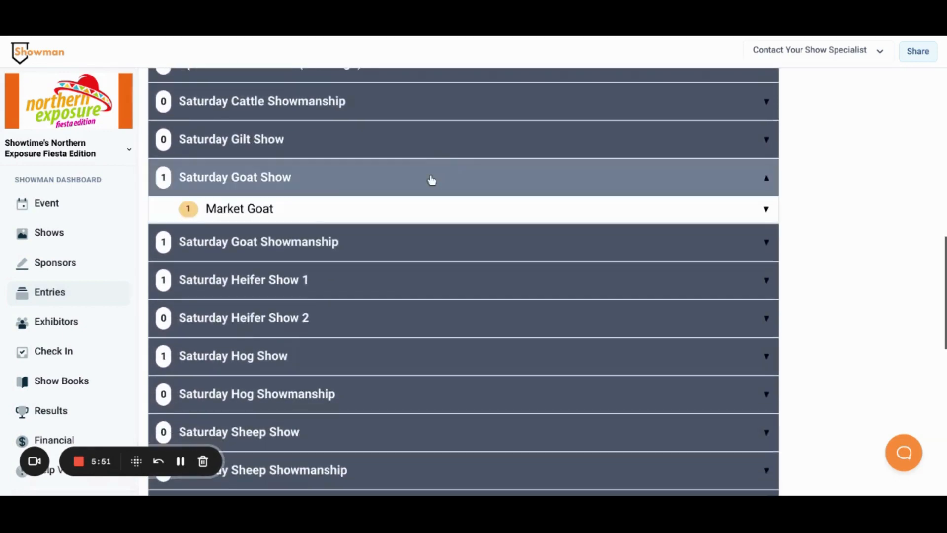
pyautogui.click(404, 209)
pyautogui.scroll(-2, 405, 209)
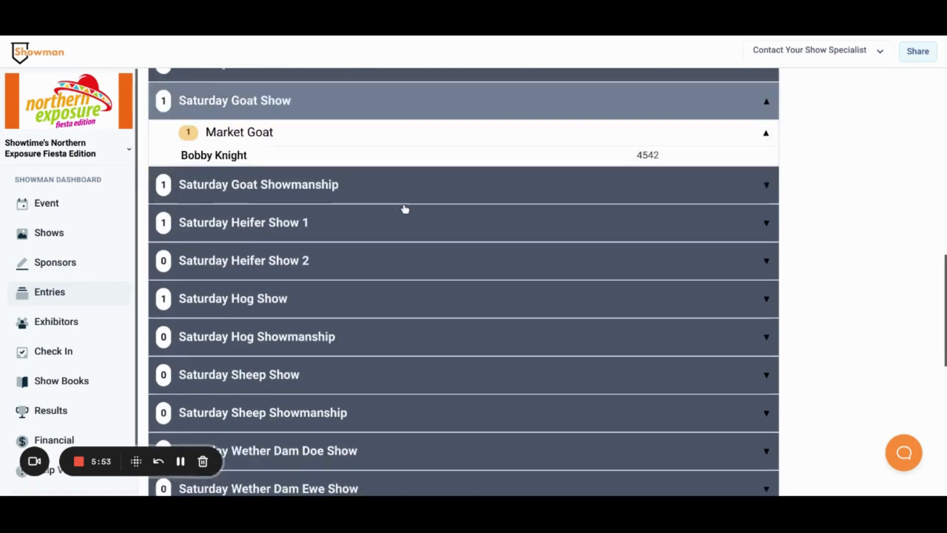
pyautogui.click(366, 196)
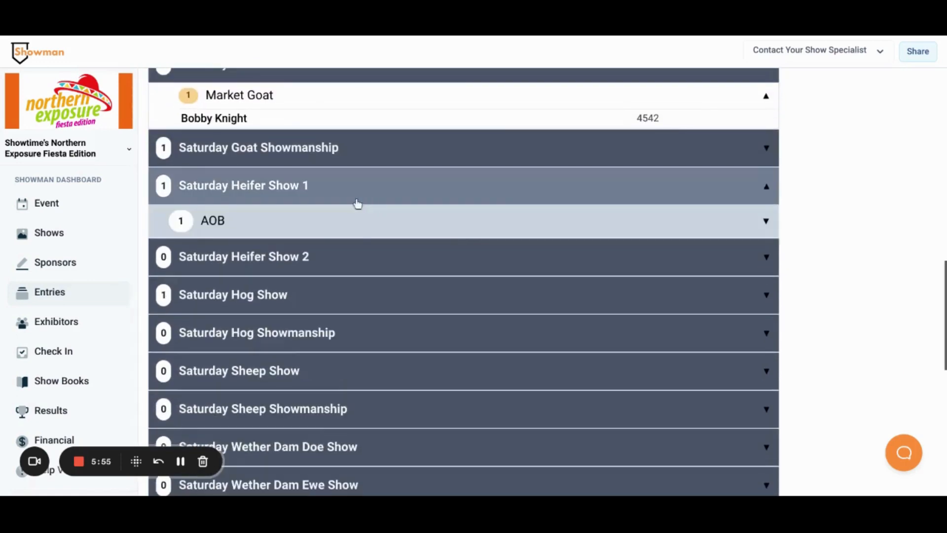
pyautogui.click(327, 225)
pyautogui.click(319, 249)
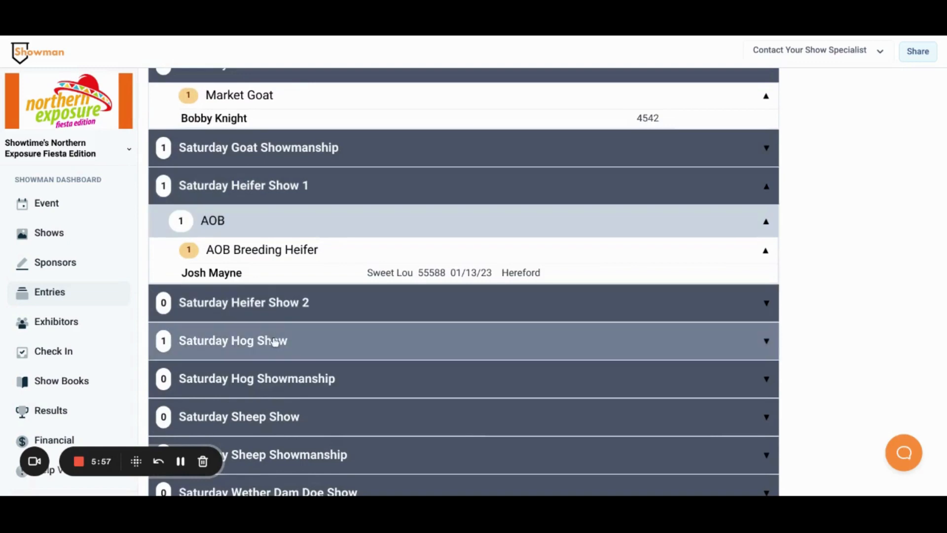
pyautogui.click(276, 350)
pyautogui.click(274, 380)
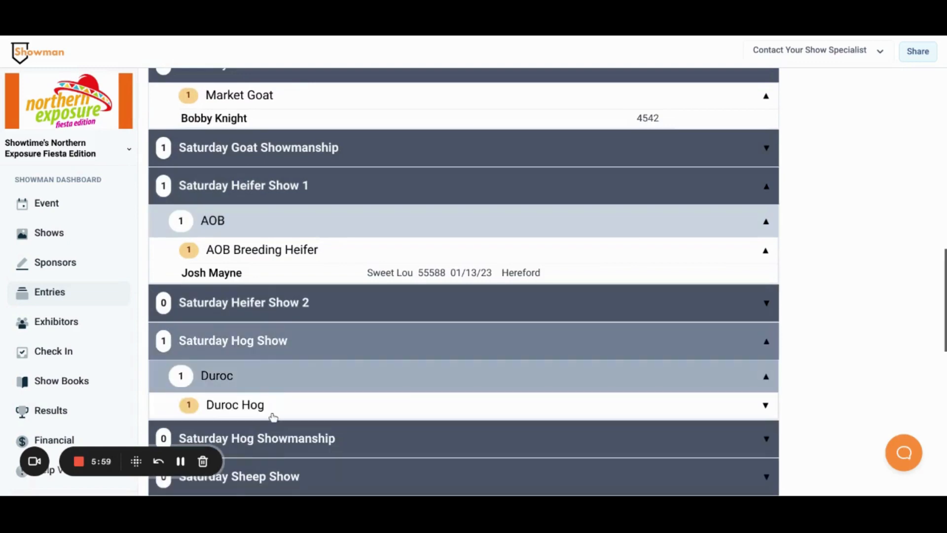
pyautogui.click(274, 413)
# Filter the Entries page to Entries Entered But Not Checked In.
pyautogui.scroll(15, 529, 391)
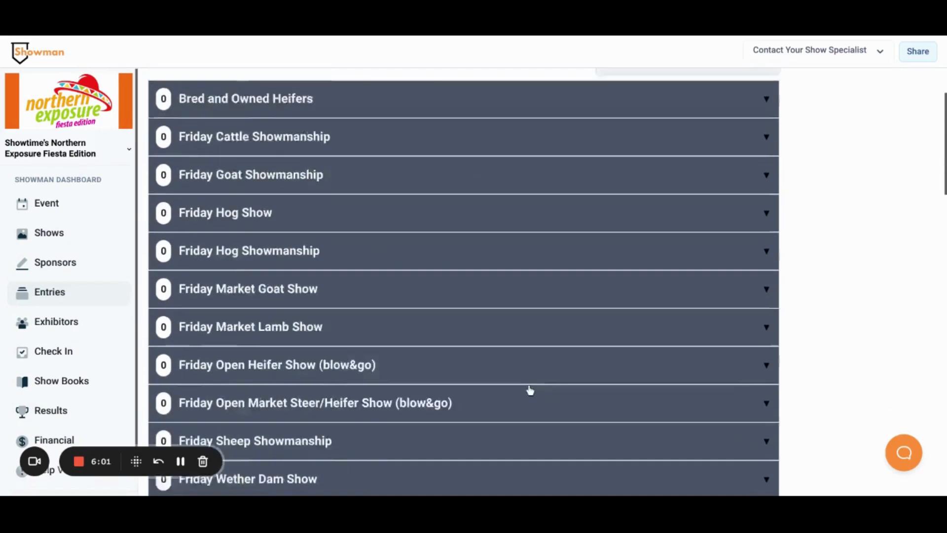
pyautogui.click(672, 163)
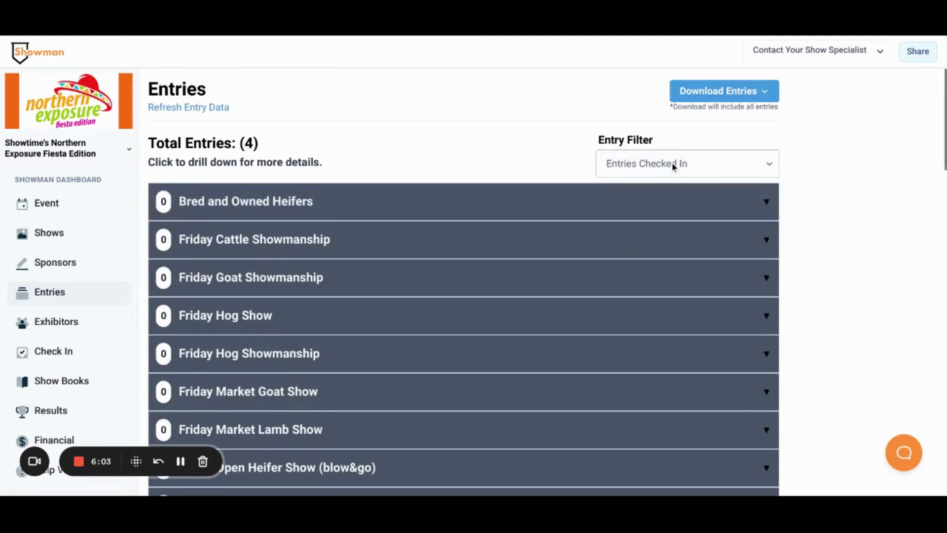
pyautogui.click(659, 264)
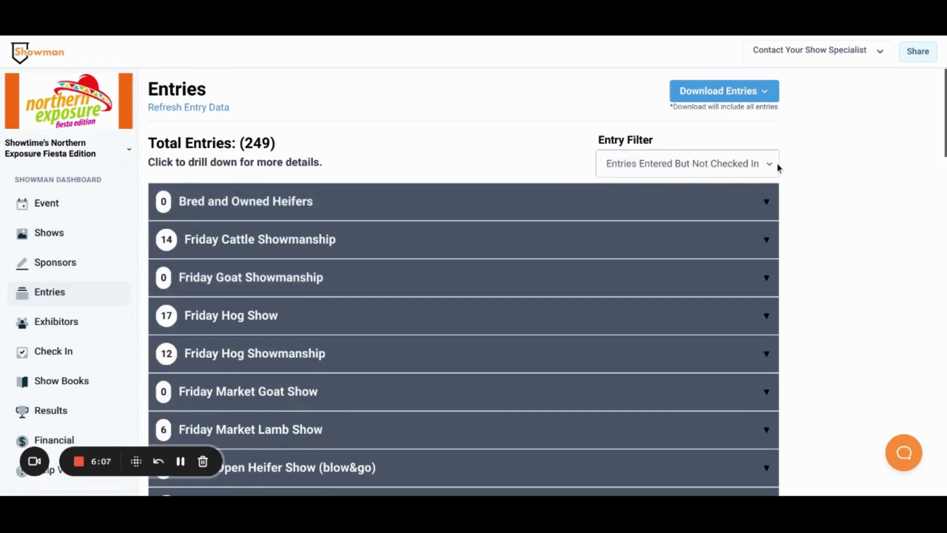
# Expand the Friday Hog Show's Berkshire Hog class to examine its entries not yet checked in.
pyautogui.scroll(-1, 776, 166)
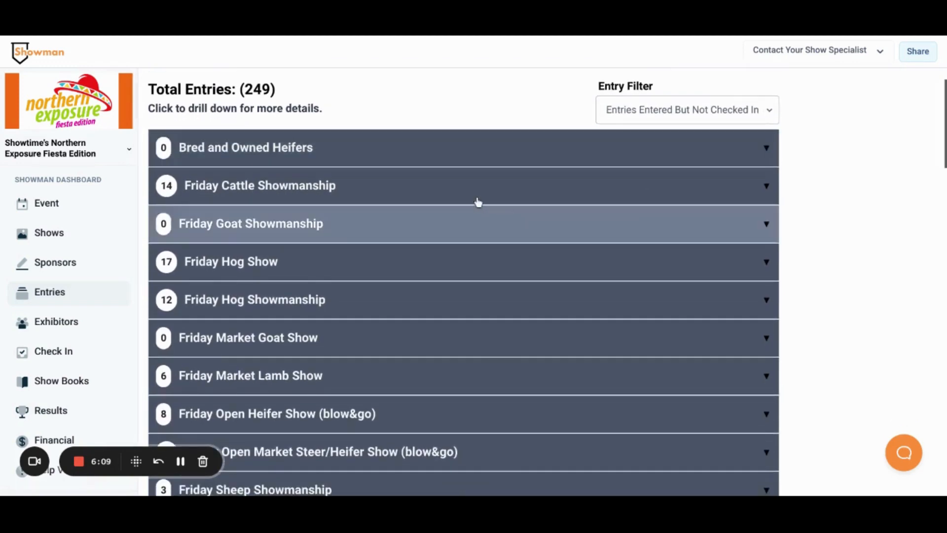
pyautogui.click(418, 266)
pyautogui.click(335, 311)
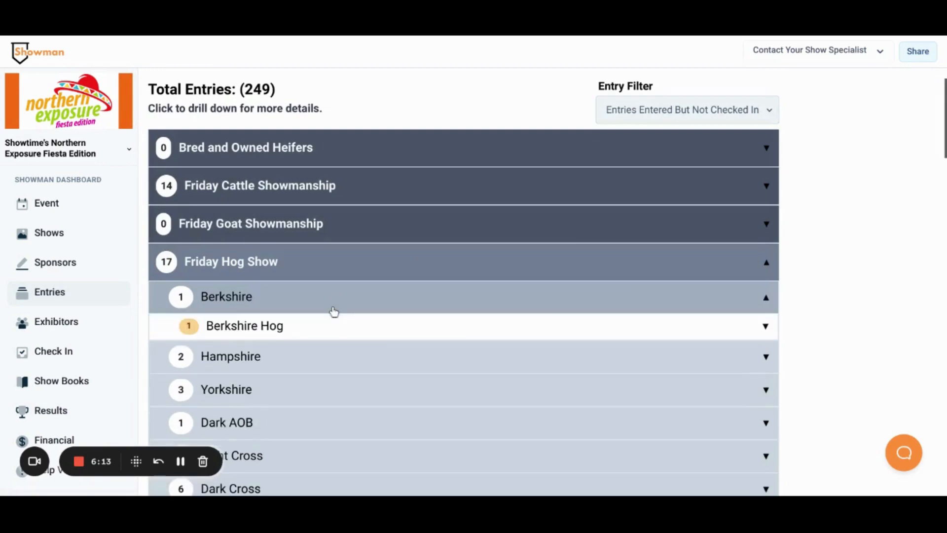
pyautogui.click(313, 337)
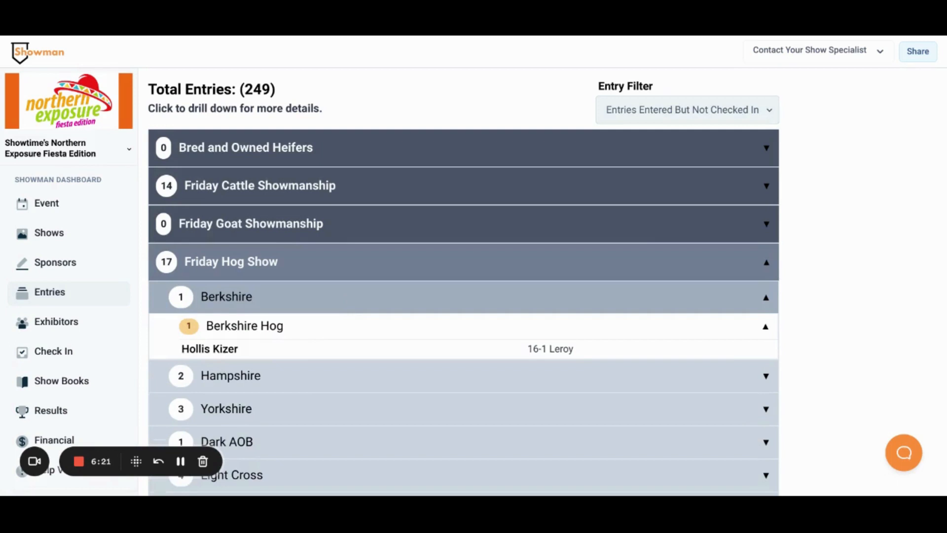
pyautogui.scroll(-1, 464, 281)
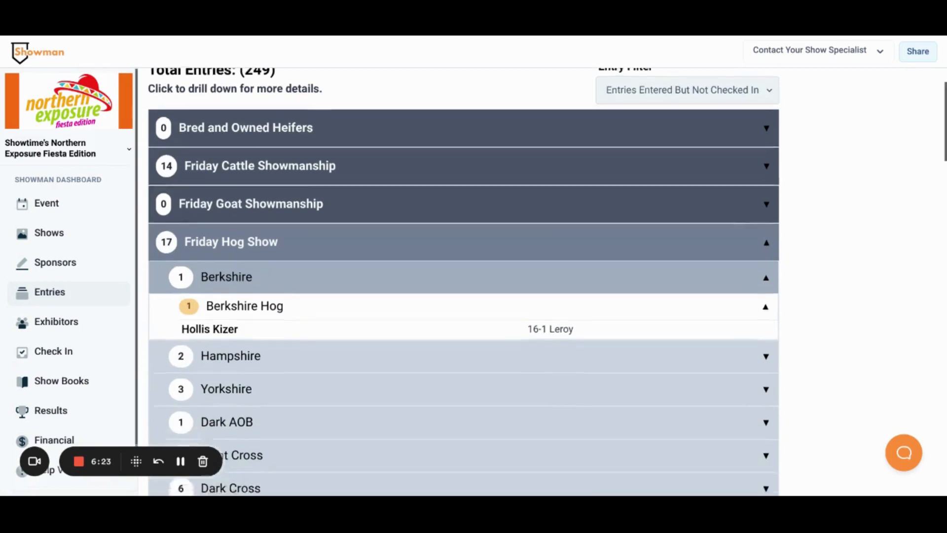
pyautogui.scroll(2, 463, 281)
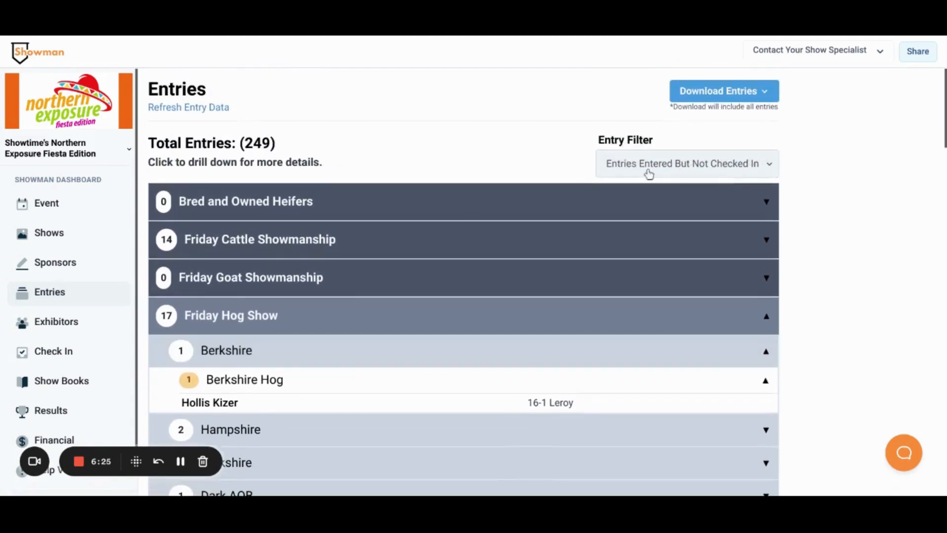